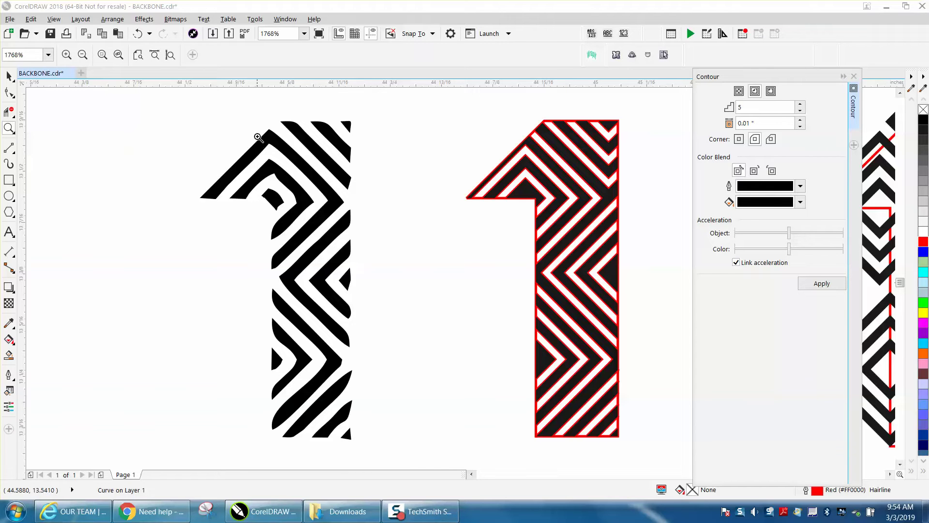
# - Zoom in on the top of the left striped 1 and select its top black chevron stripe
pyautogui.moveTo(247, 127); pyautogui.dragTo(409, 237)
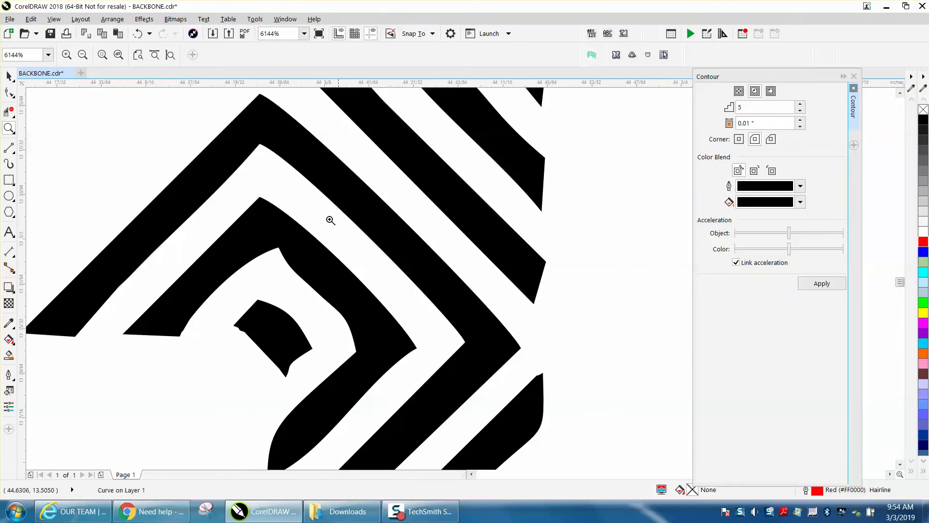
pyautogui.scroll(-3, 285, 204)
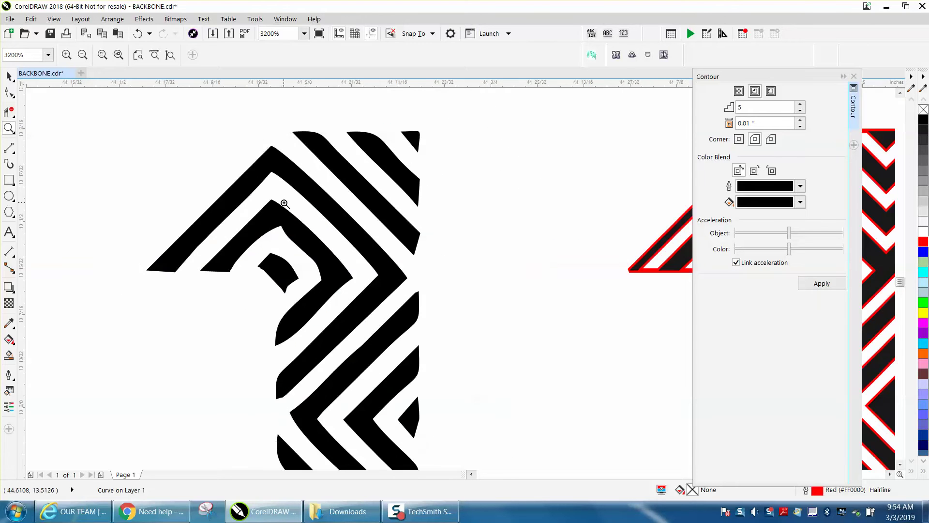
pyautogui.click(9, 77)
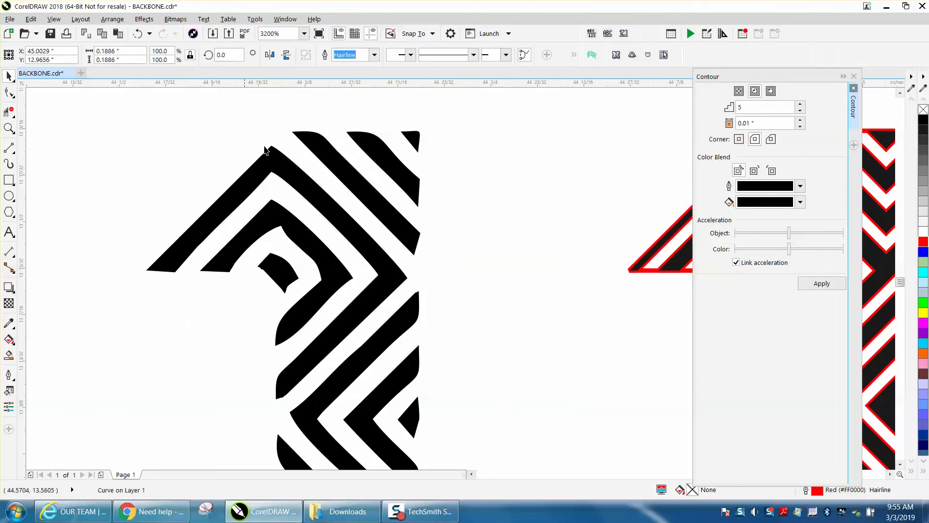
pyautogui.click(276, 174)
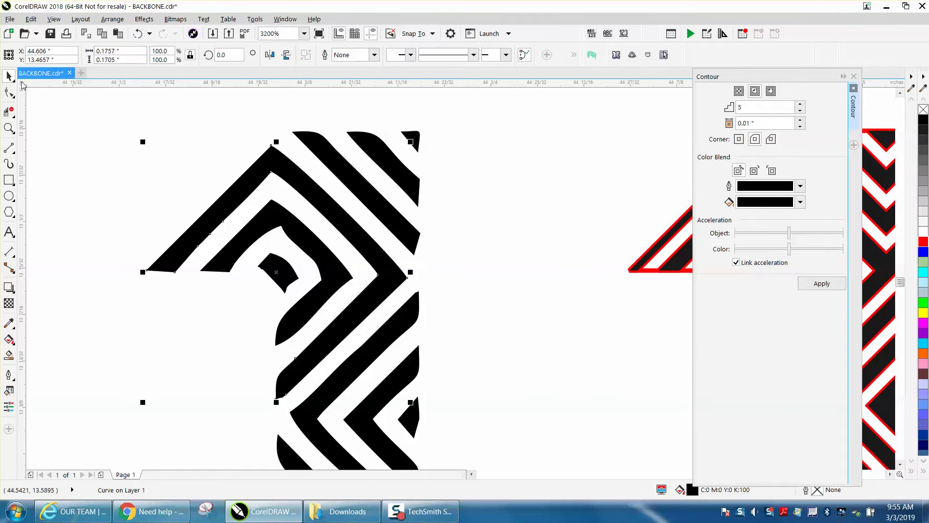
pyautogui.click(8, 92)
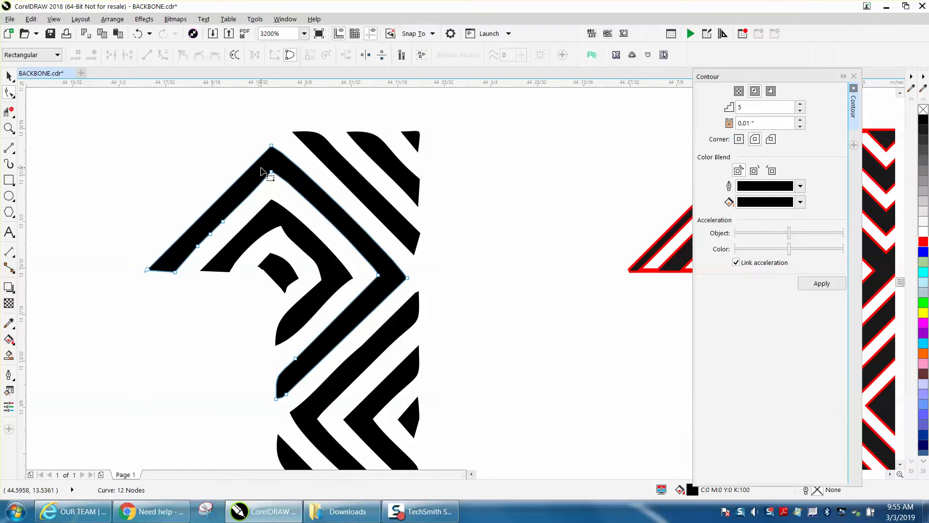
# - Delete the stripe's extra left-edge nodes and convert its curved corner segment To Line
pyautogui.moveTo(172, 209); pyautogui.dragTo(234, 251)
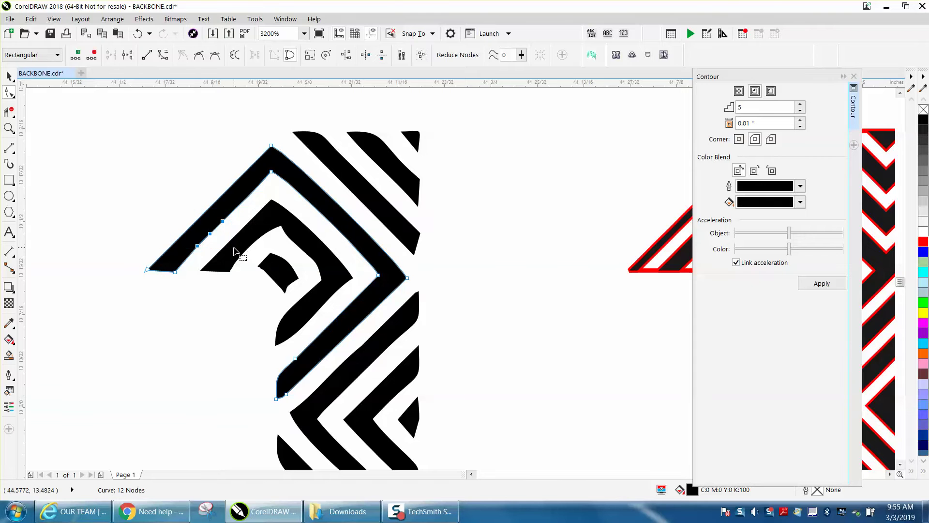
pyautogui.press('Delete')
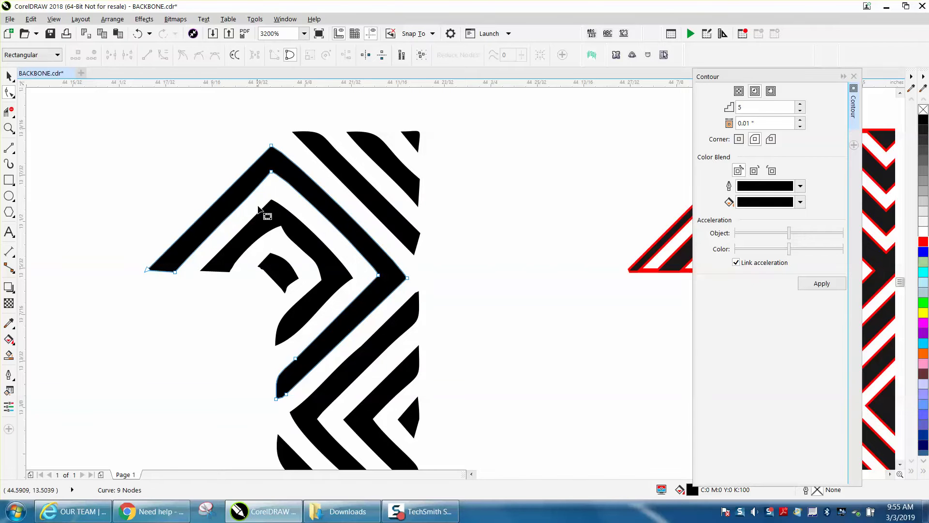
pyautogui.moveTo(268, 168); pyautogui.dragTo(278, 183)
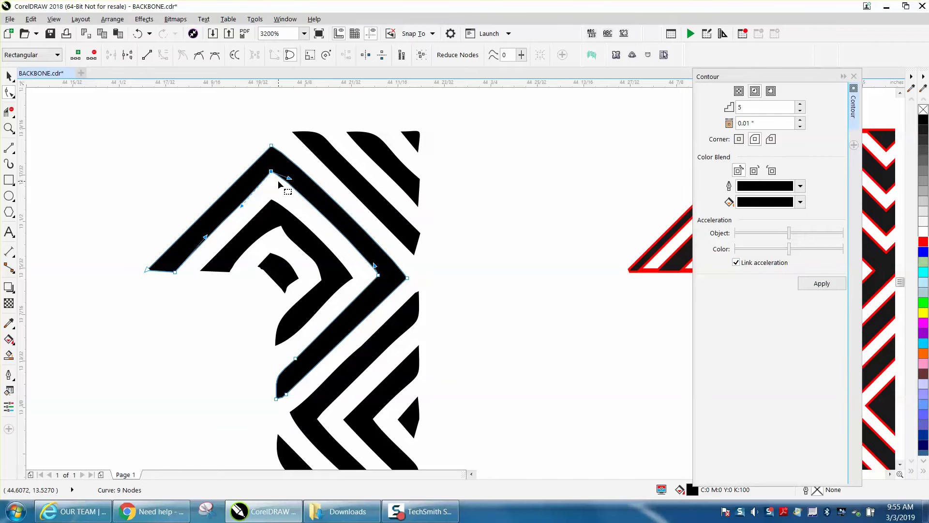
pyautogui.moveTo(367, 262); pyautogui.dragTo(383, 288)
pyautogui.rightClick(379, 276)
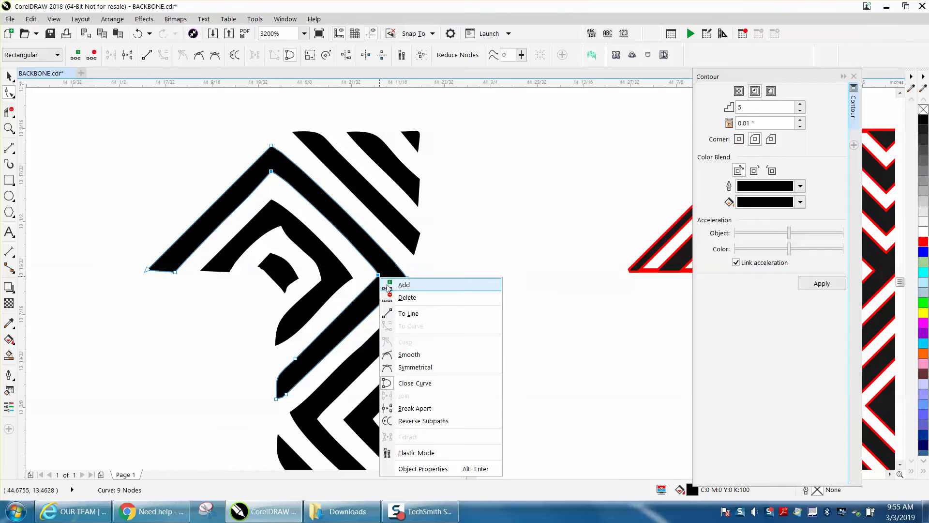
pyautogui.click(408, 313)
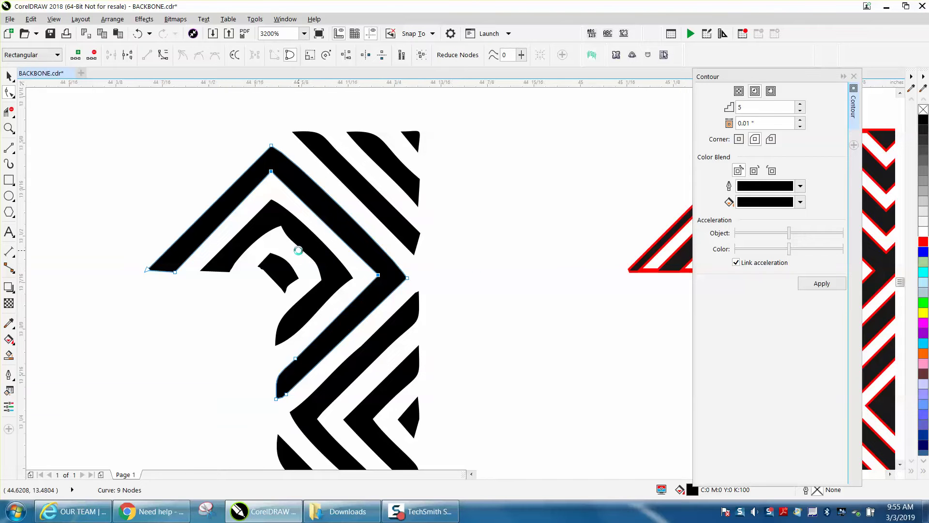
pyautogui.scroll(-1, 294, 257)
pyautogui.scroll(-1, 299, 253)
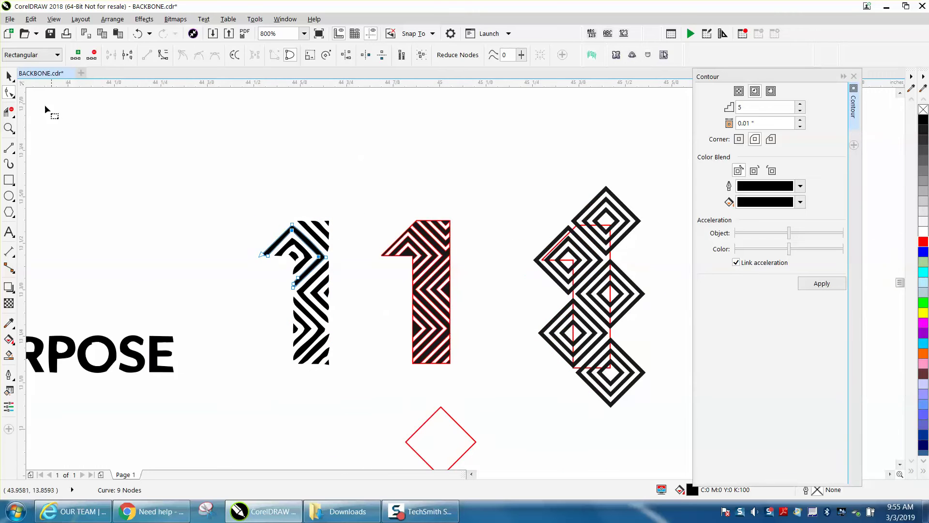
pyautogui.click(9, 76)
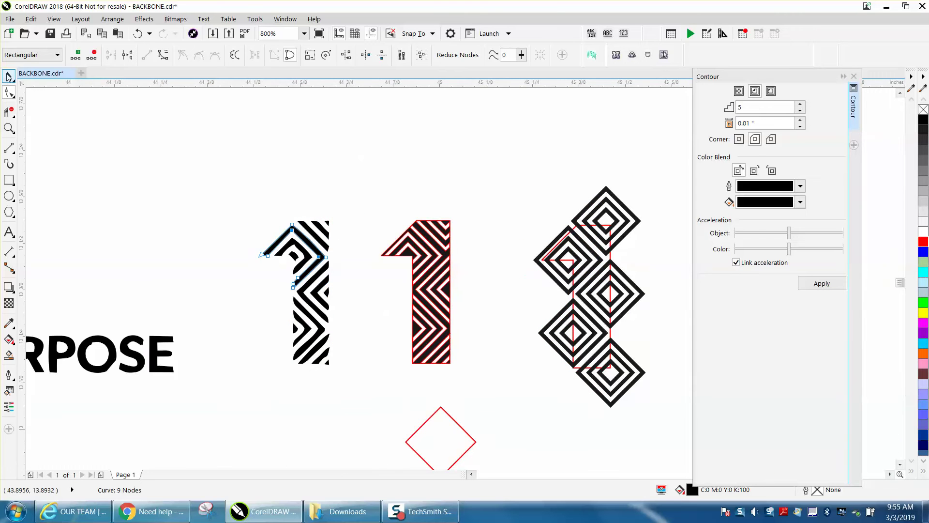
pyautogui.click(8, 127)
pyautogui.moveTo(377, 223); pyautogui.dragTo(511, 366)
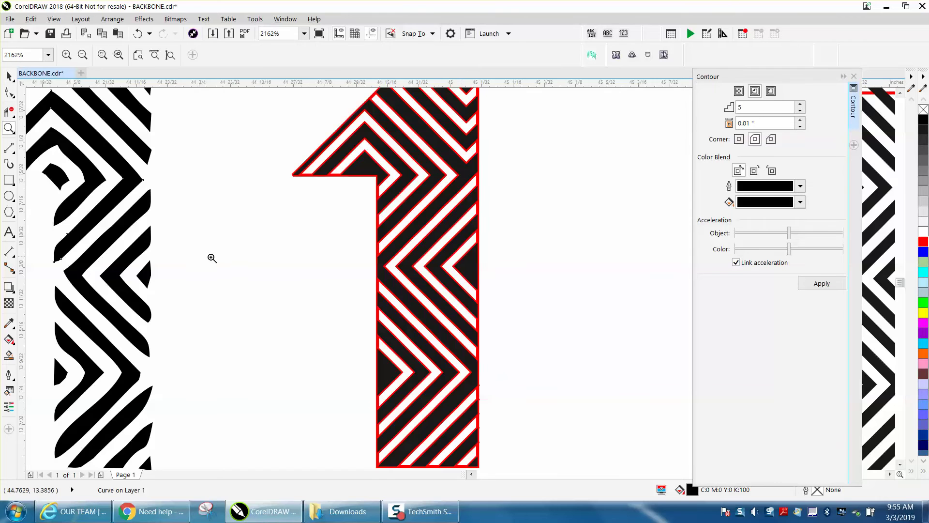
pyautogui.scroll(-2, 291, 257)
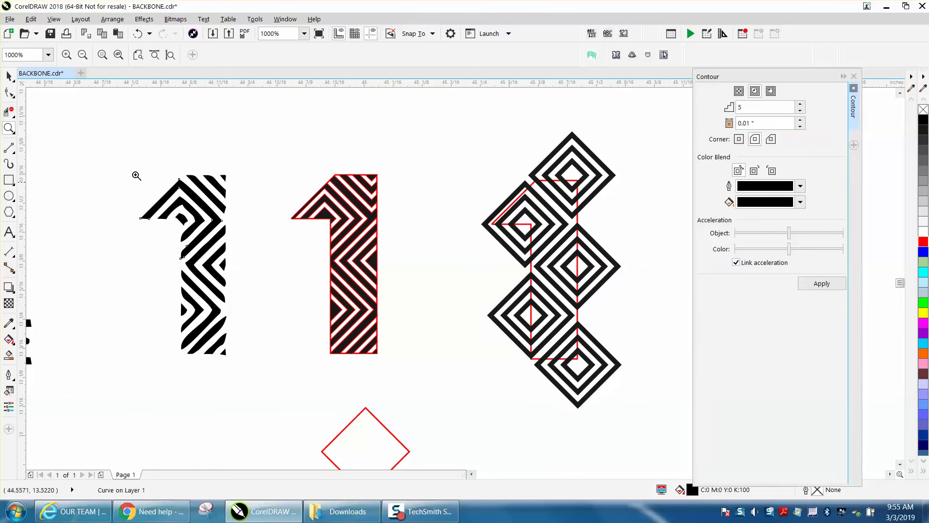
pyautogui.click(9, 76)
pyautogui.moveTo(294, 169); pyautogui.dragTo(385, 321)
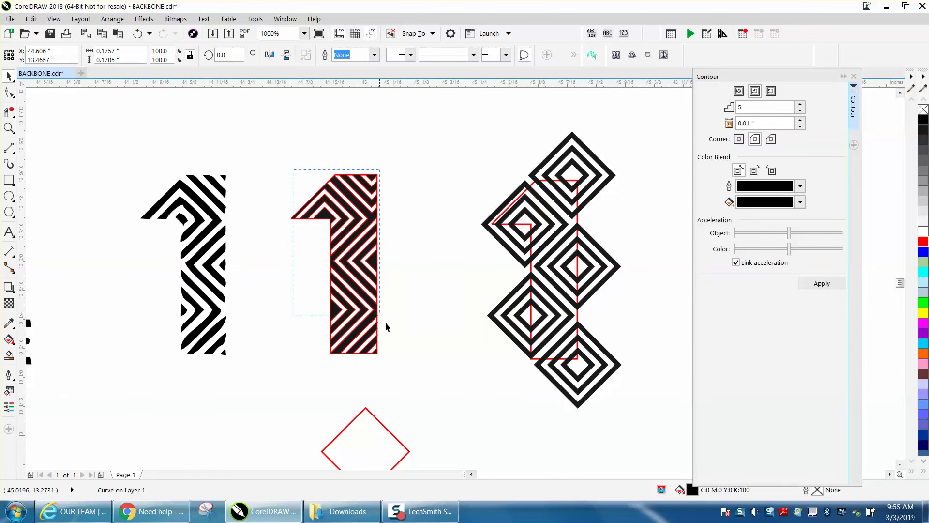
pyautogui.moveTo(434, 370); pyautogui.dragTo(434, 370)
pyautogui.click(923, 110)
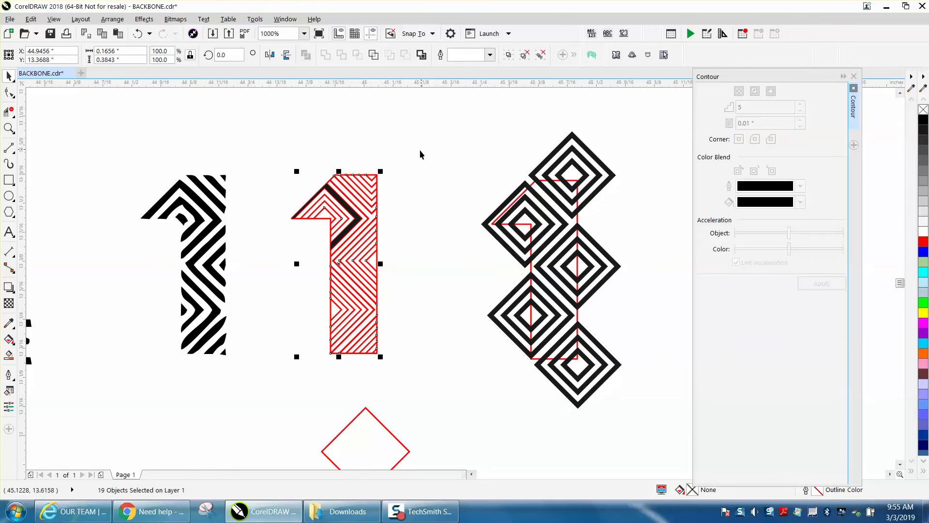
pyautogui.click(418, 170)
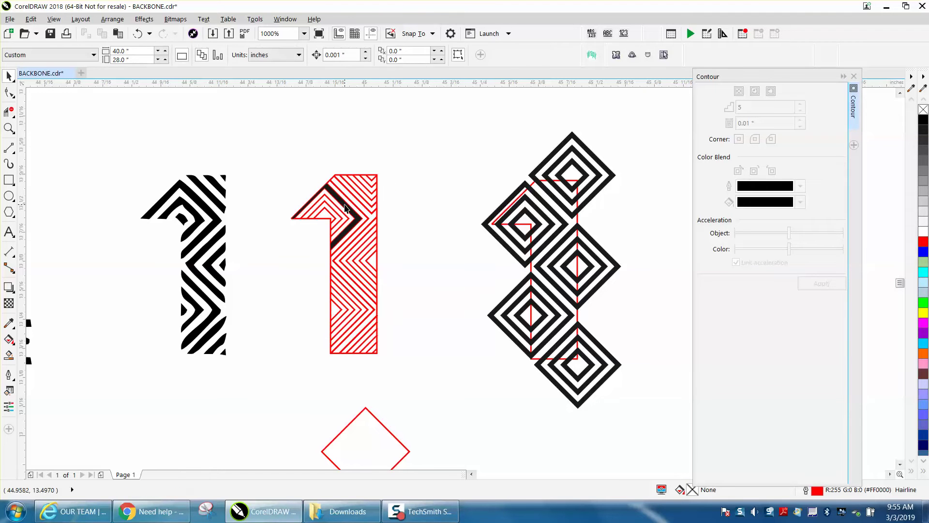
pyautogui.click(138, 35)
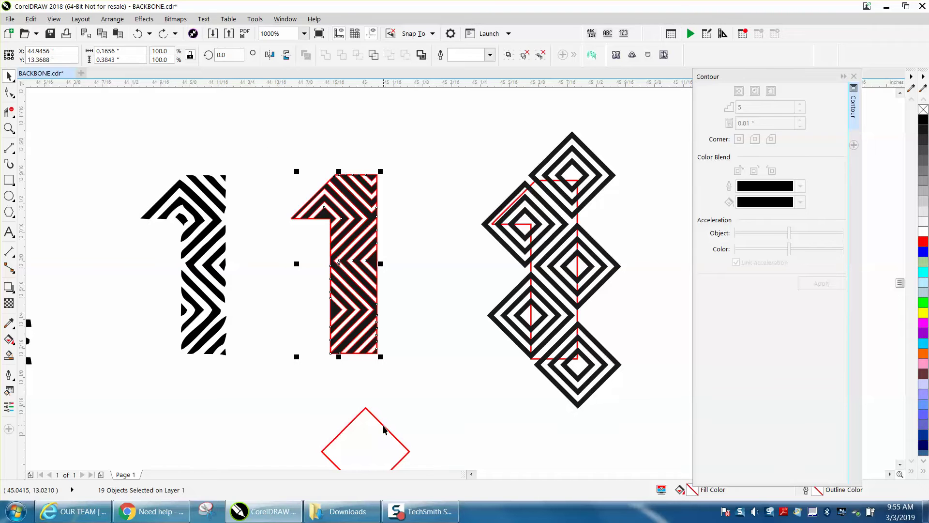
# - Drag the red diamond onto the striped 1's top, then reposition it just left, zooming to check
pyautogui.click(383, 429)
pyautogui.moveTo(365, 448); pyautogui.dragTo(184, 229)
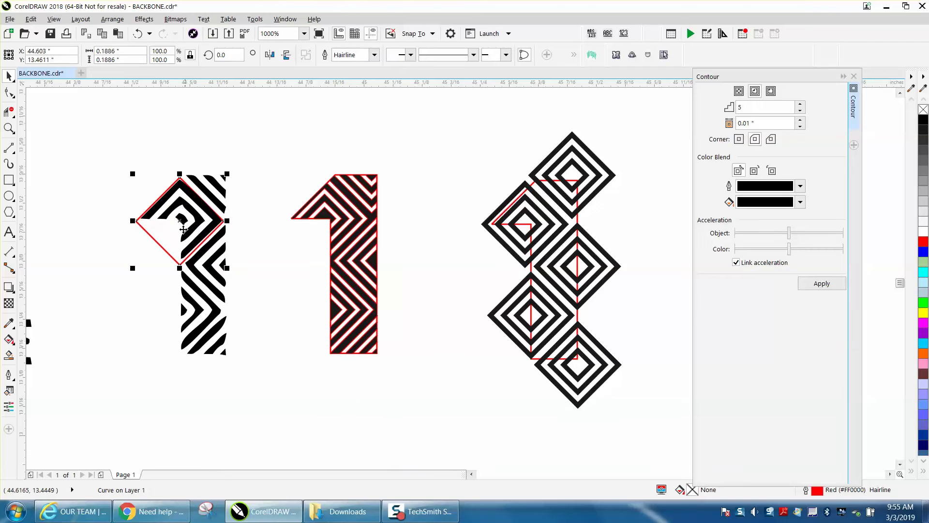
pyautogui.click(9, 128)
pyautogui.click(300, 288)
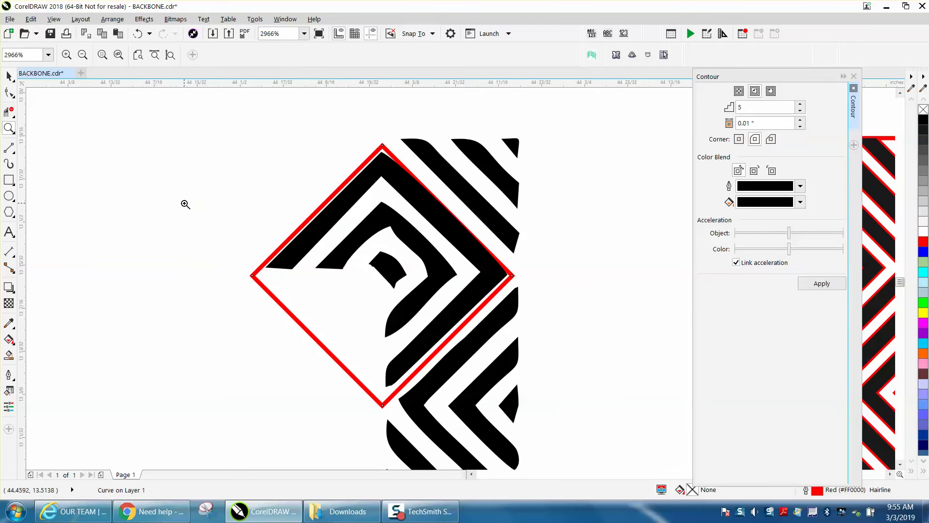
pyautogui.click(9, 75)
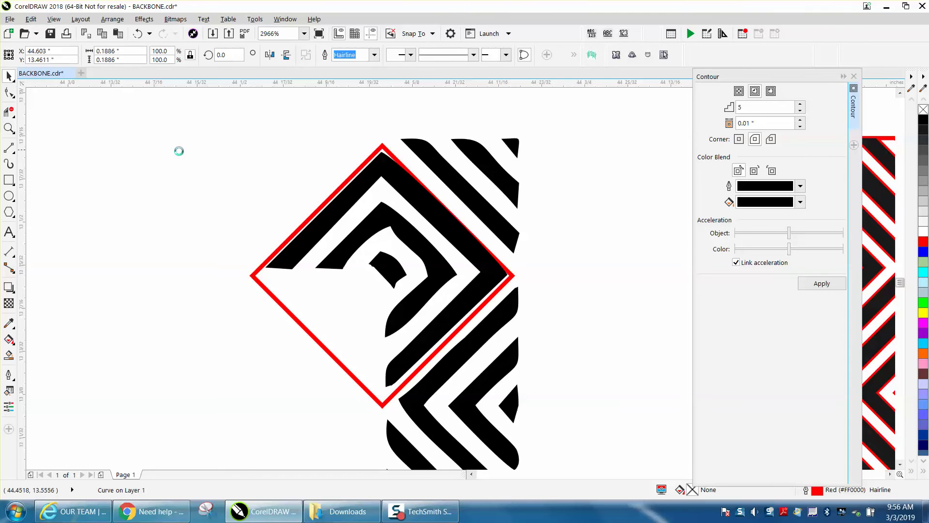
pyautogui.scroll(-2, 178, 150)
pyautogui.moveTo(292, 219); pyautogui.dragTo(197, 294)
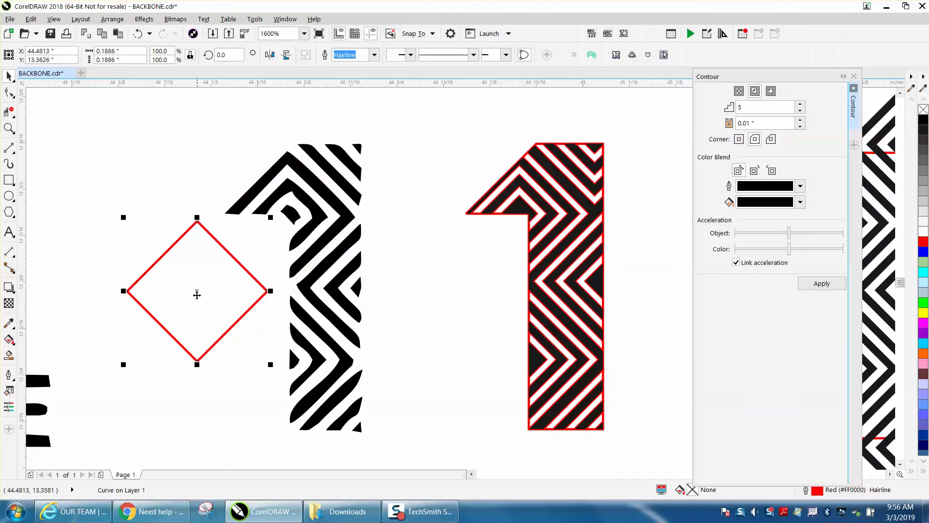
pyautogui.click(11, 129)
pyautogui.click(43, 128)
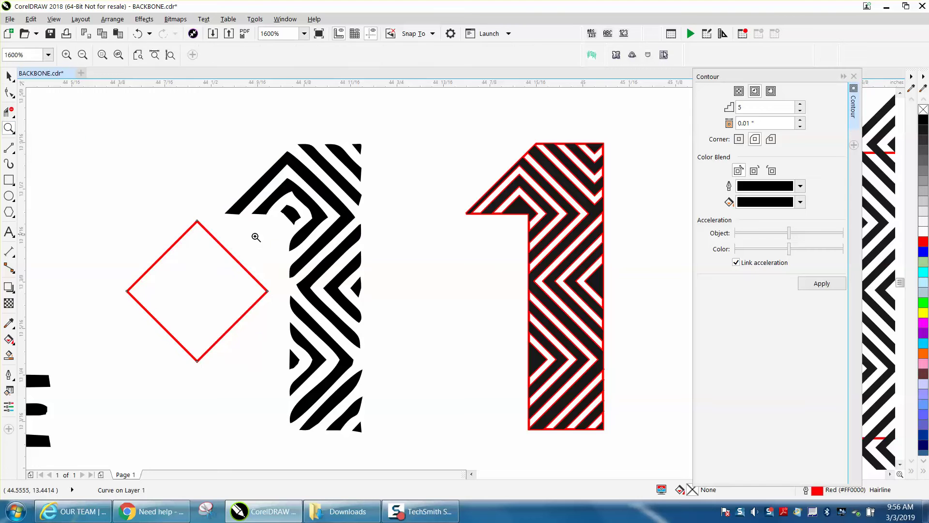
pyautogui.moveTo(250, 259); pyautogui.dragTo(306, 317)
pyautogui.scroll(-4, 306, 317)
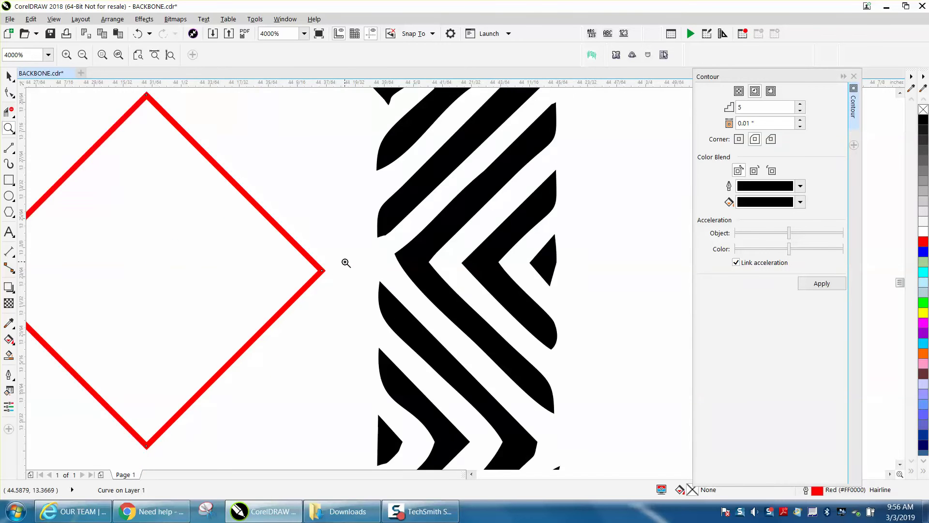
pyautogui.scroll(-1, 314, 238)
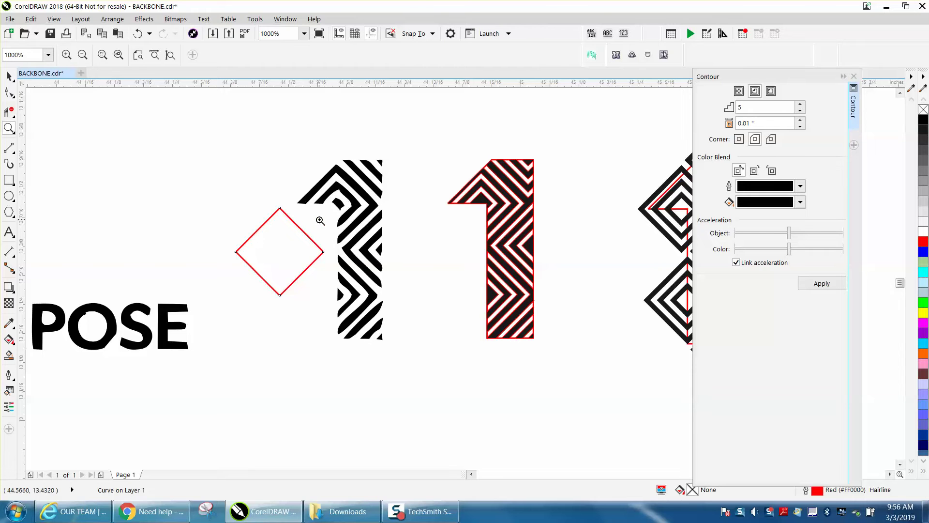
# - Apply a contour to the red diamond, Smart Fill its outer band black, then undo
pyautogui.click(9, 76)
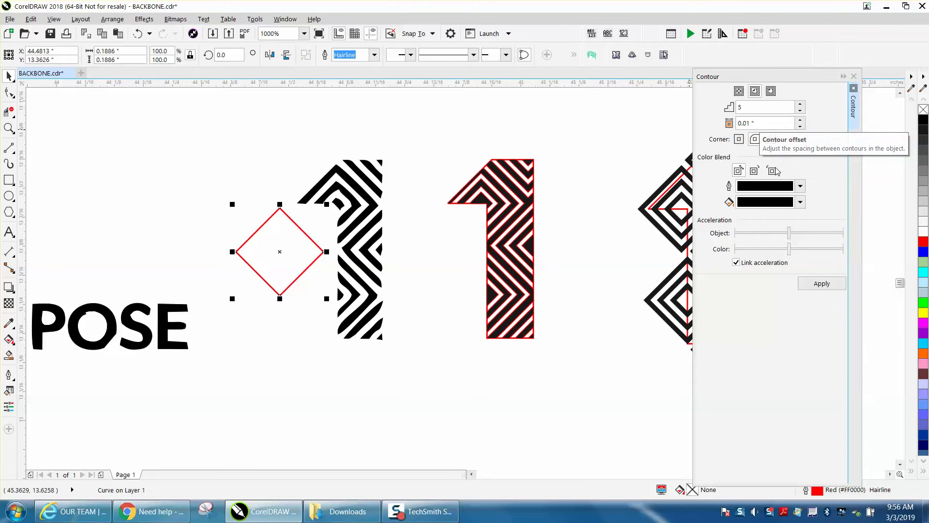
pyautogui.click(819, 286)
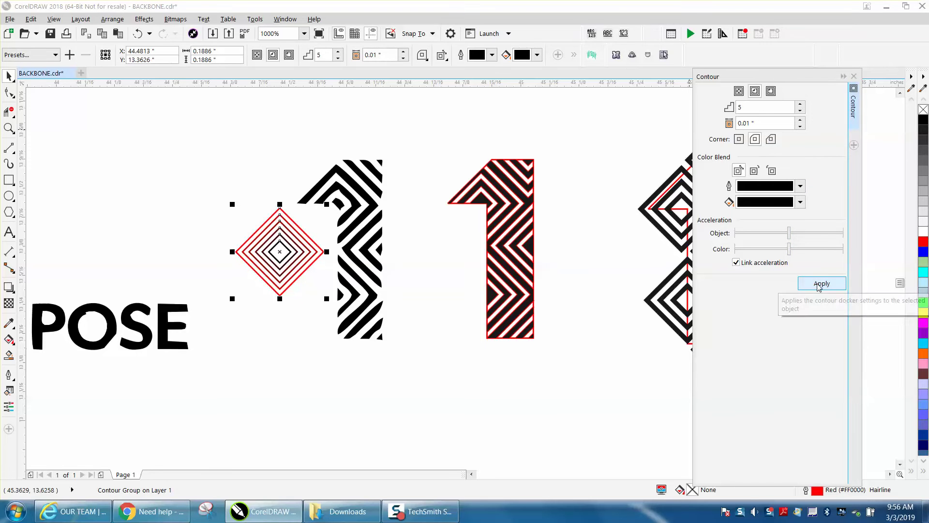
pyautogui.click(9, 128)
pyautogui.moveTo(215, 191); pyautogui.dragTo(446, 335)
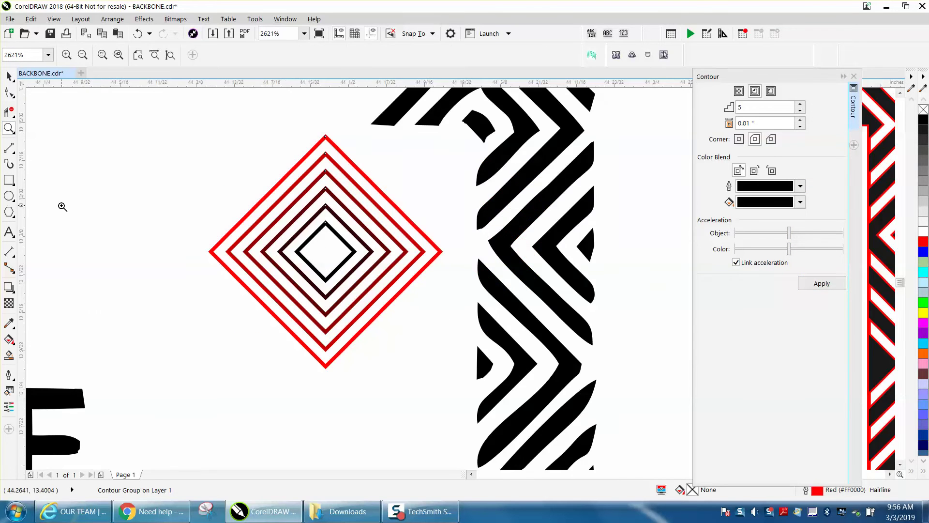
pyautogui.scroll(-2, 53, 236)
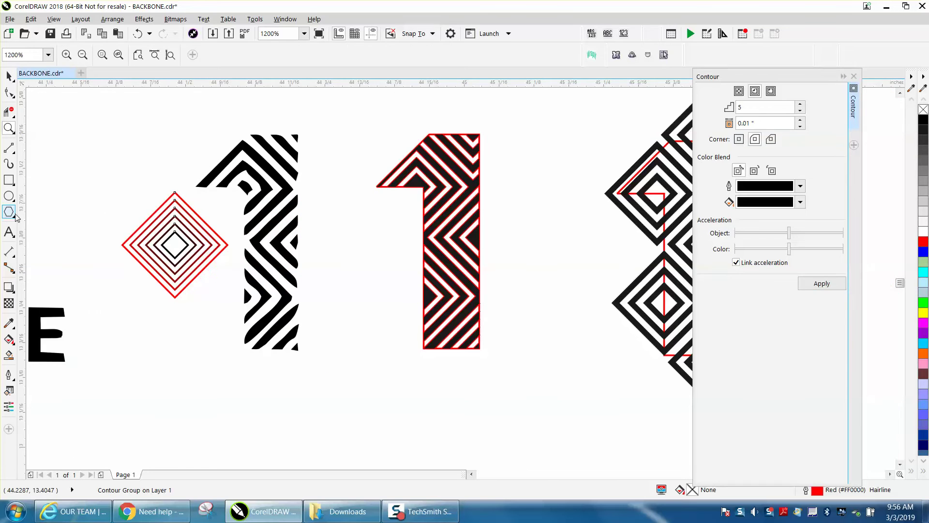
pyautogui.click(9, 355)
pyautogui.click(135, 236)
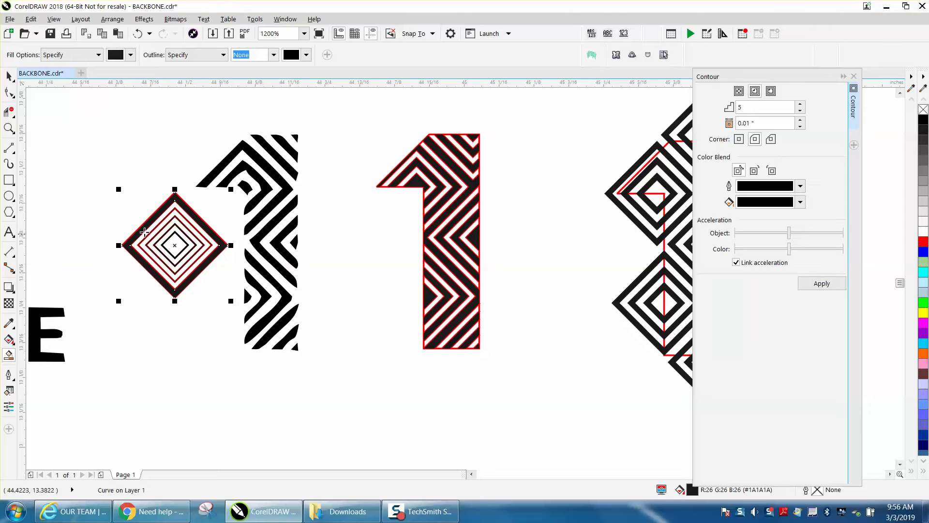
pyautogui.click(138, 33)
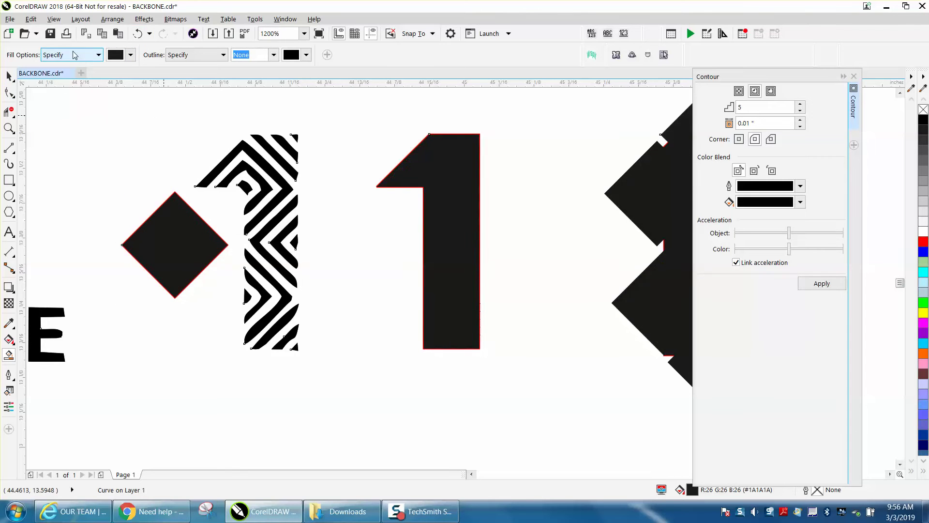
# - Set the nudge distance to 2 inches
pyautogui.click(9, 76)
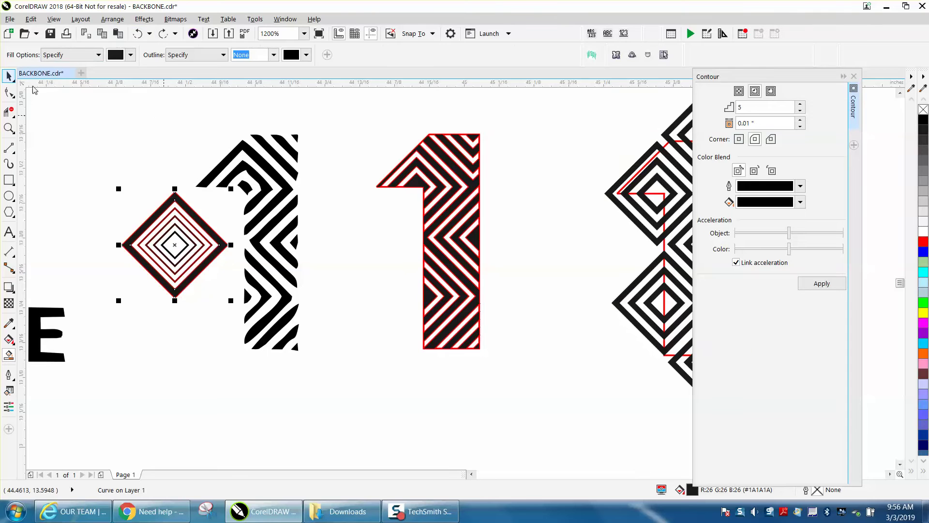
pyautogui.moveTo(95, 188); pyautogui.dragTo(256, 300)
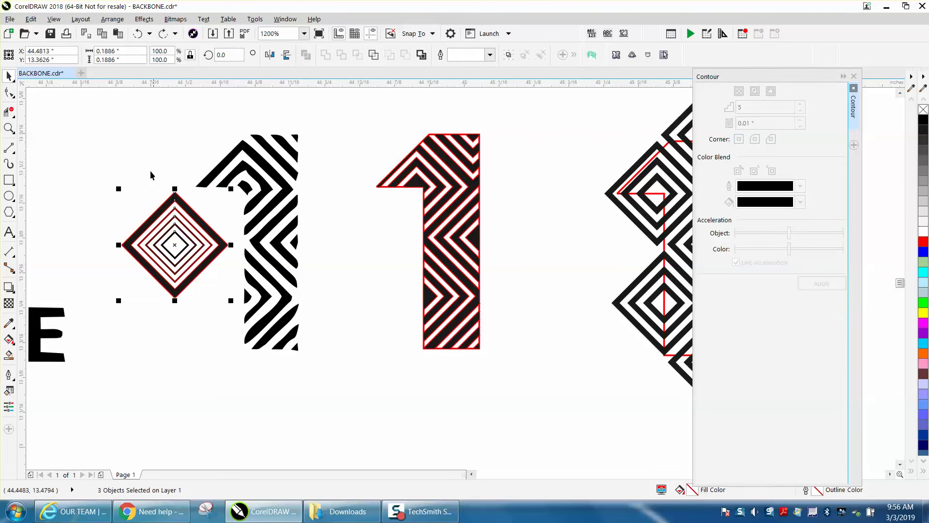
pyautogui.click(128, 115)
pyautogui.moveTo(345, 55); pyautogui.dragTo(325, 55)
pyautogui.write('2.0 "')
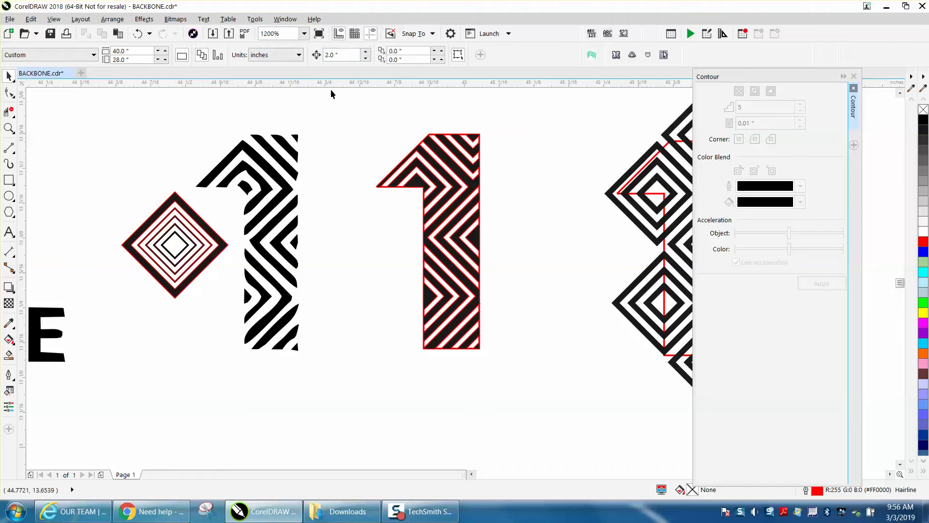
# - Nudge the black filled diamond 2 inches down, away from its red rings
pyautogui.click(190, 208)
pyautogui.press('Down')
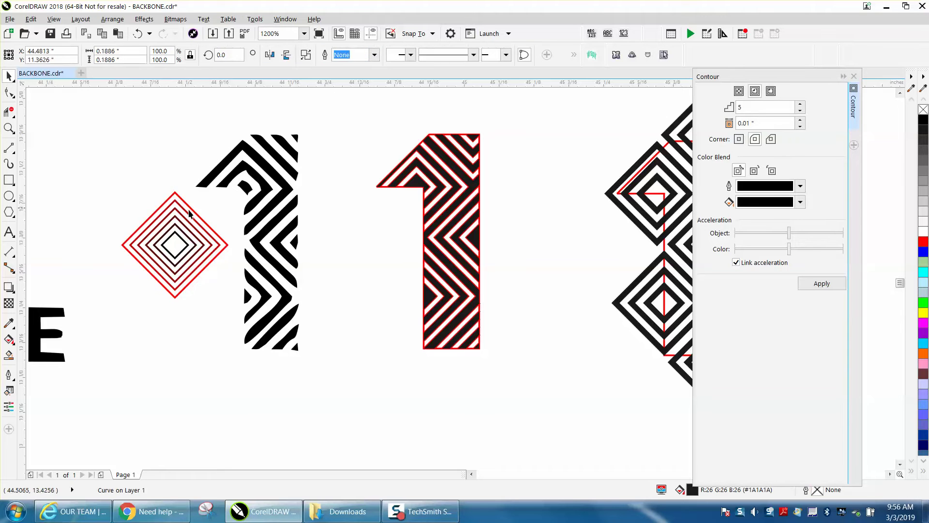
pyautogui.scroll(-2, 199, 234)
pyautogui.scroll(-3, 201, 249)
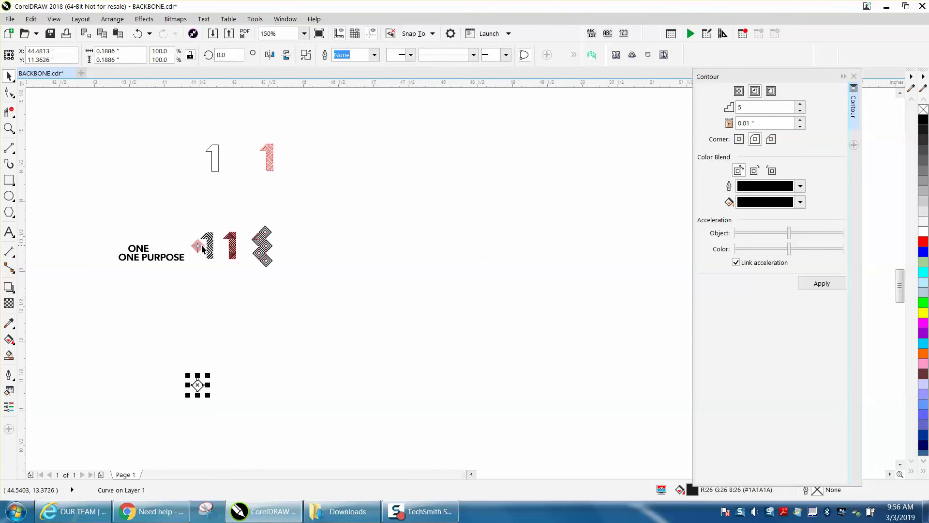
# - Undo the 2-inch move and set the nudge distance to 0.5 inch
pyautogui.click(138, 36)
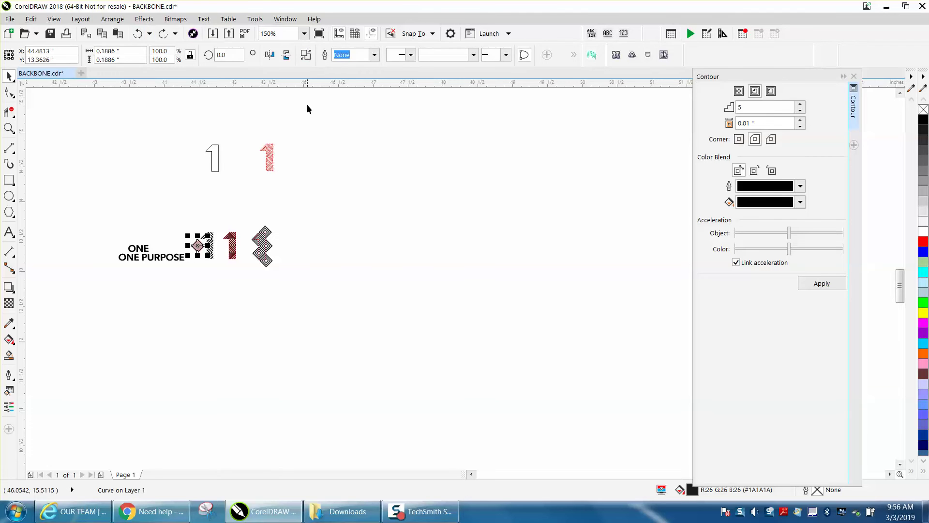
pyautogui.click(320, 95)
pyautogui.click(341, 54)
pyautogui.write('.')
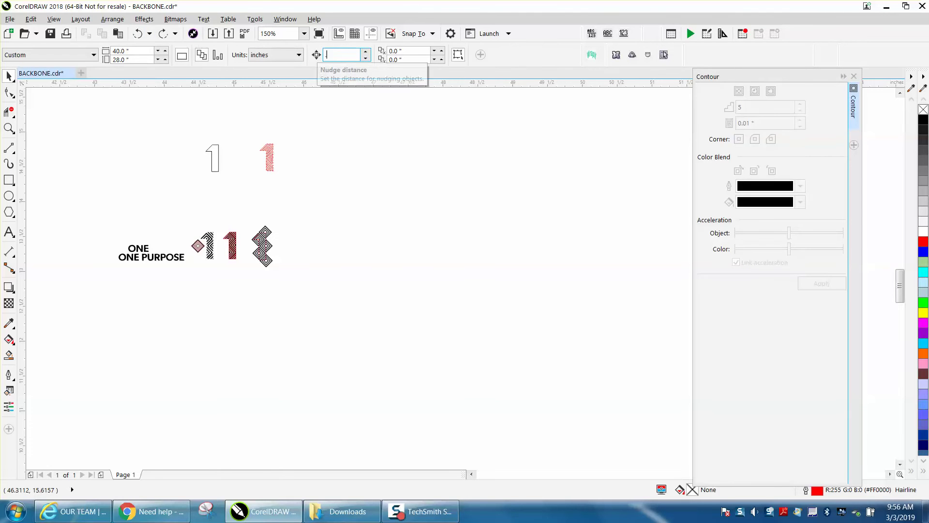
pyautogui.write('5')
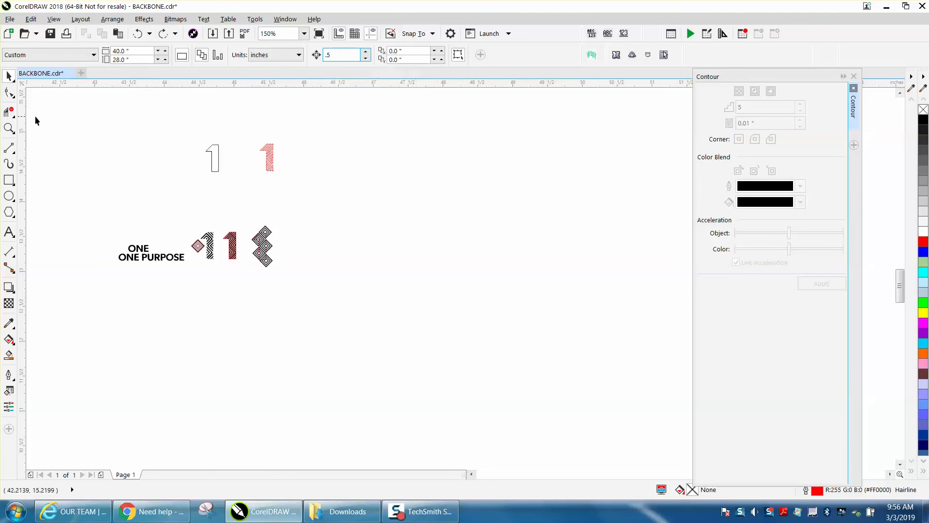
# - Nudge the black filled diamond half an inch down
pyautogui.click(9, 128)
pyautogui.moveTo(184, 232); pyautogui.dragTo(247, 266)
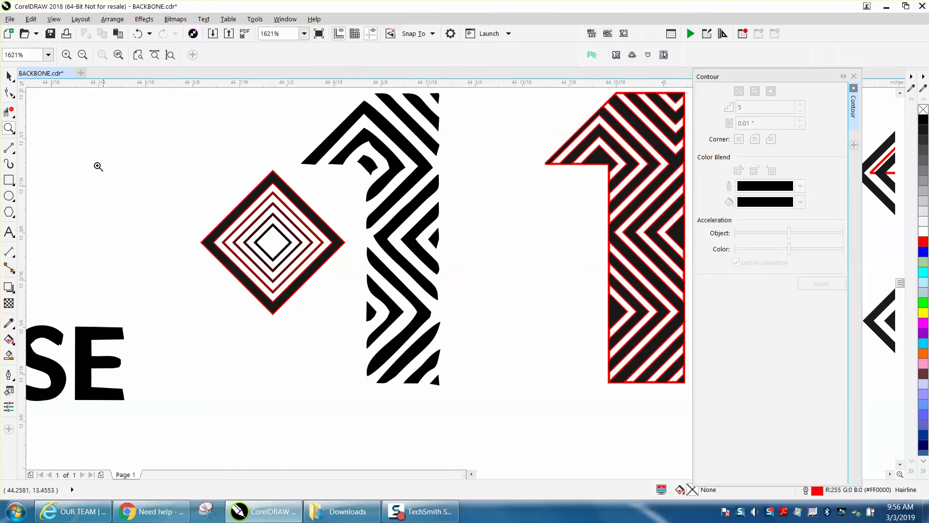
pyautogui.click(8, 76)
pyautogui.click(281, 186)
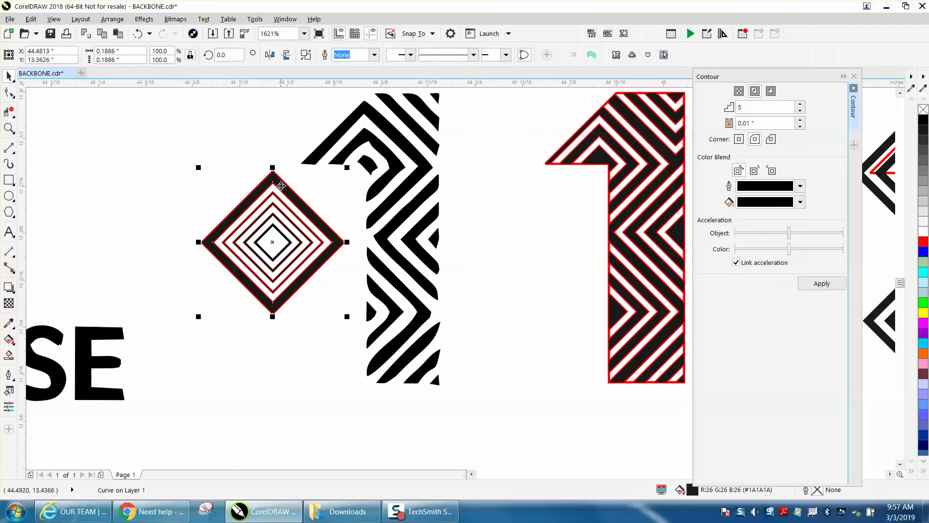
pyautogui.press('Down')
pyautogui.scroll(-2, 301, 202)
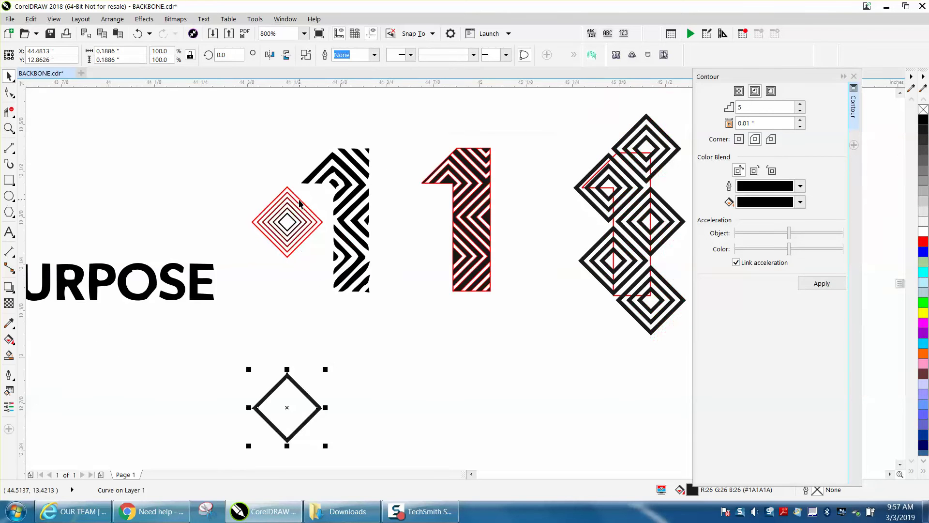
# - Smart Fill a band between the diamond's rings, then undo it
pyautogui.click(9, 127)
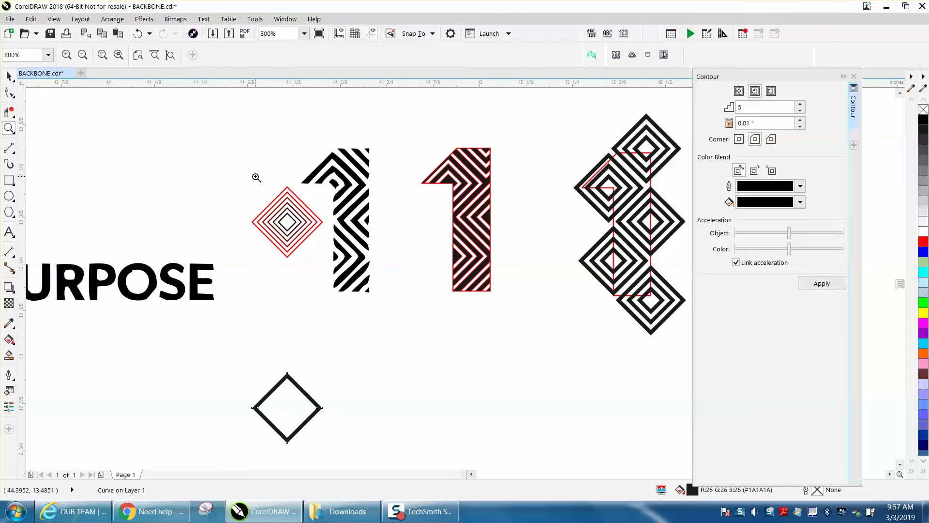
pyautogui.moveTo(376, 270); pyautogui.dragTo(376, 270)
pyautogui.click(9, 355)
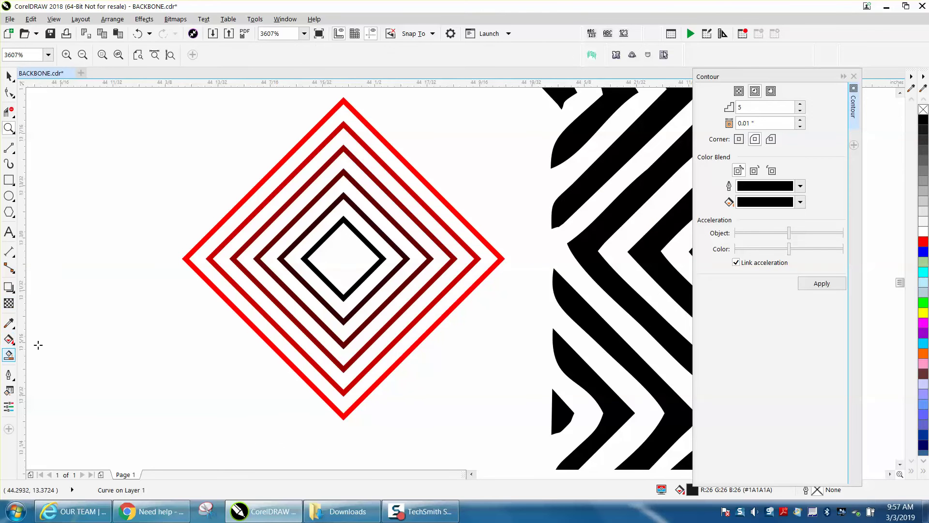
pyautogui.click(284, 213)
pyautogui.hotkey('ctrl', 'z')
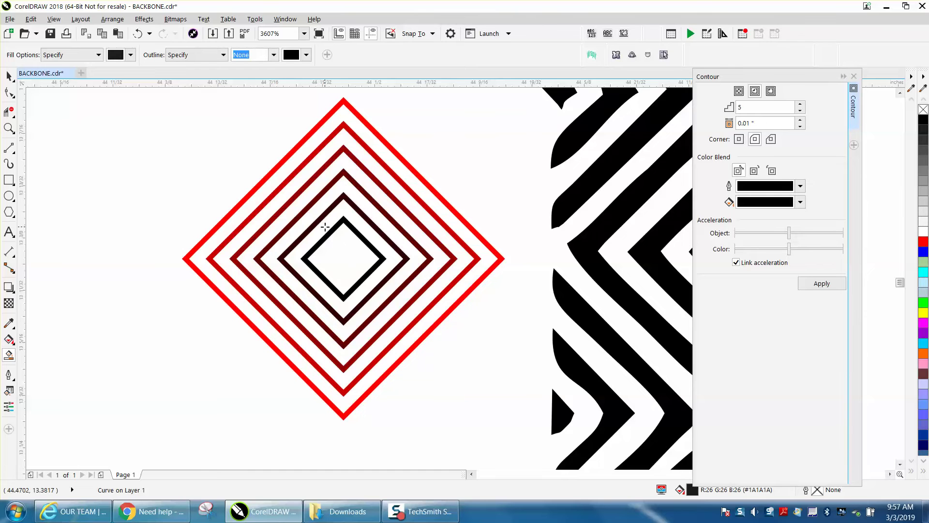
pyautogui.scroll(-2, 311, 213)
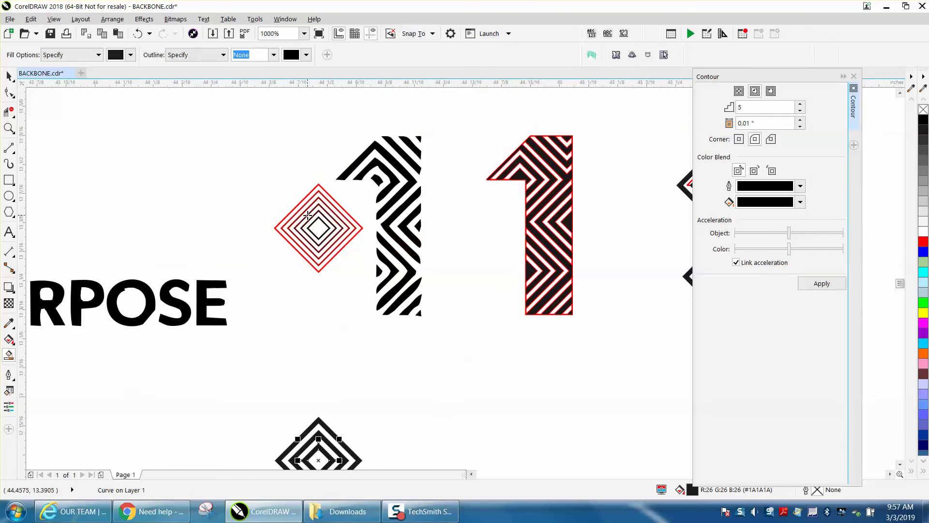
pyautogui.scroll(-1, 308, 215)
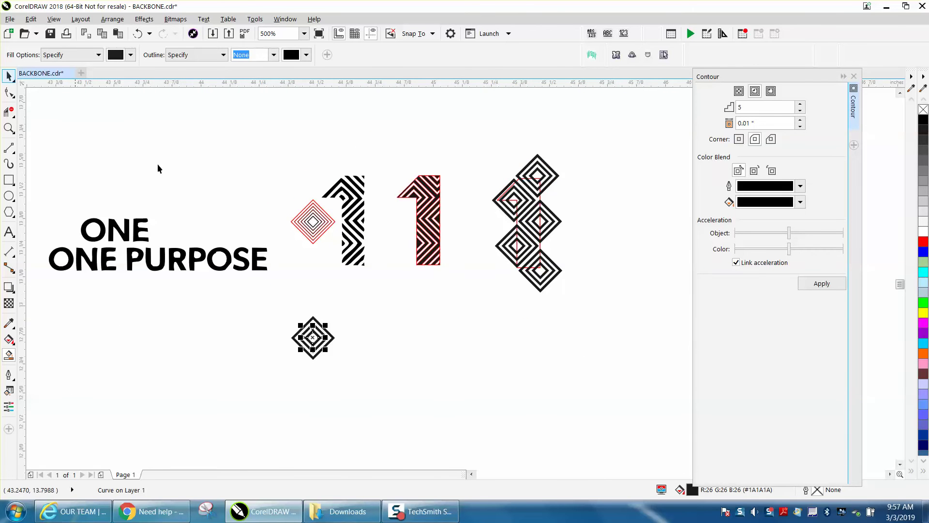
# - Select the small ringed diamond and drag it beneath the red-outlined 1
pyautogui.click(9, 76)
pyautogui.moveTo(272, 295); pyautogui.dragTo(385, 373)
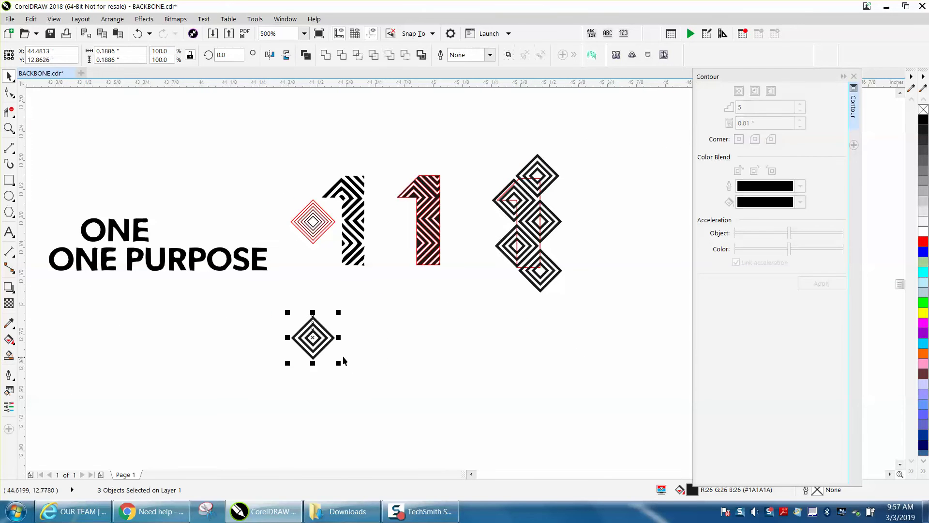
pyautogui.moveTo(314, 340); pyautogui.dragTo(438, 319)
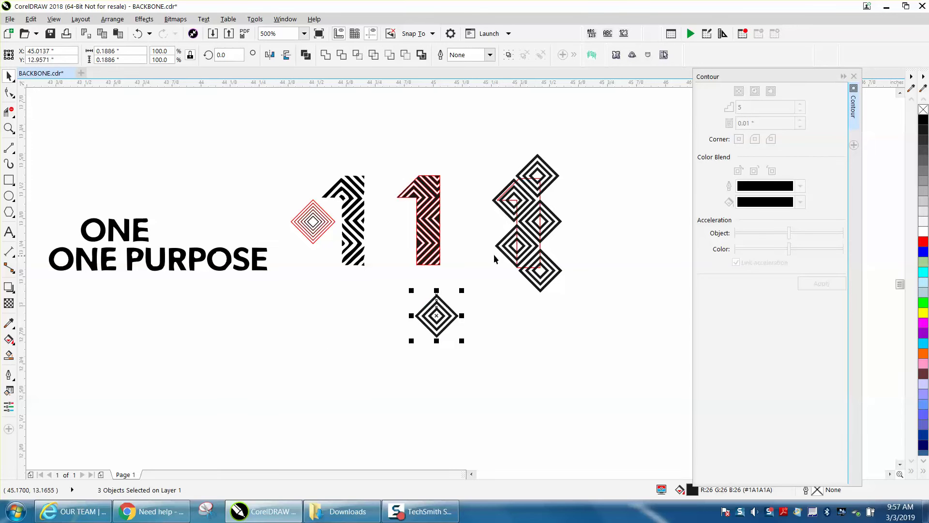
# - Group the three parts of the small ringed diamond with Ctrl+G
pyautogui.click(8, 128)
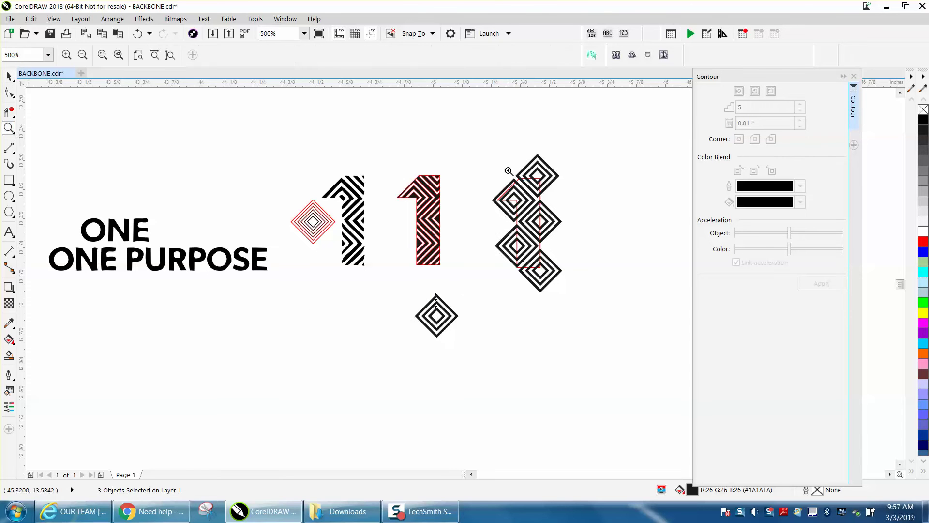
pyautogui.moveTo(492, 145); pyautogui.dragTo(651, 331)
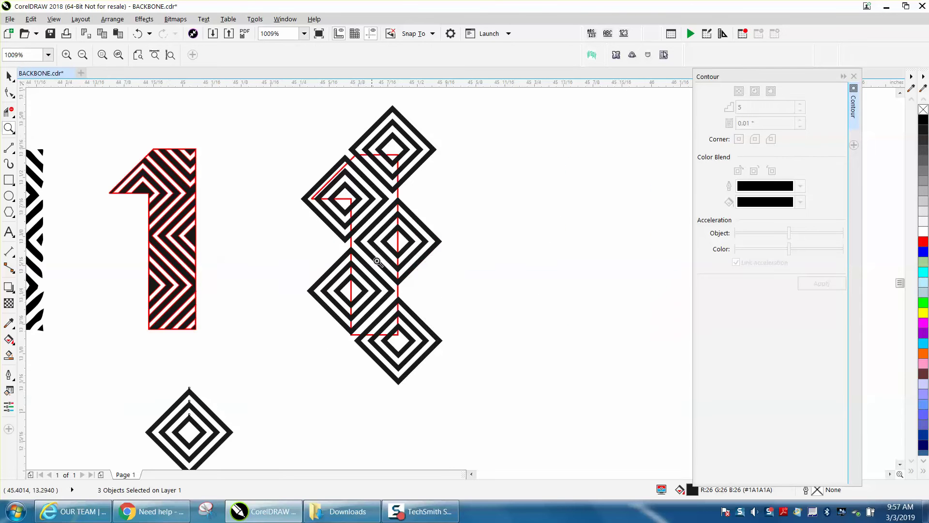
pyautogui.rightClick(128, 369)
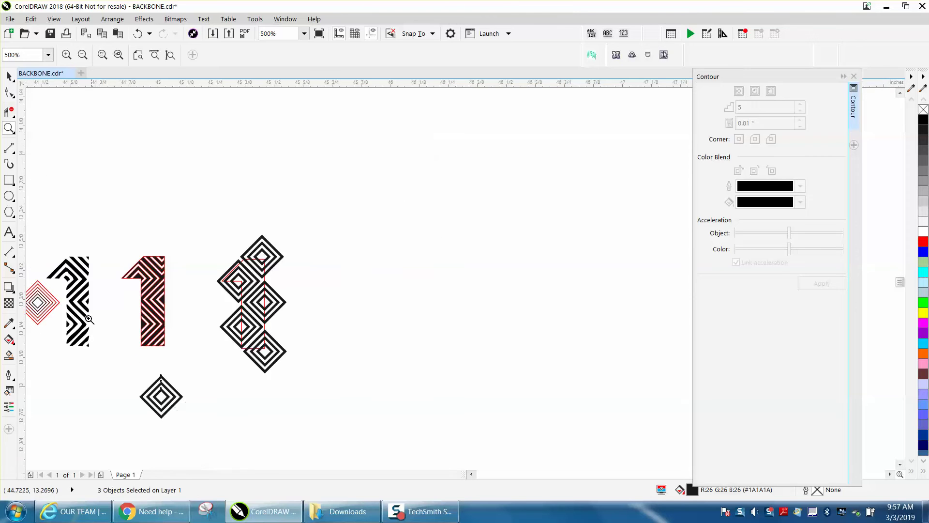
pyautogui.click(9, 76)
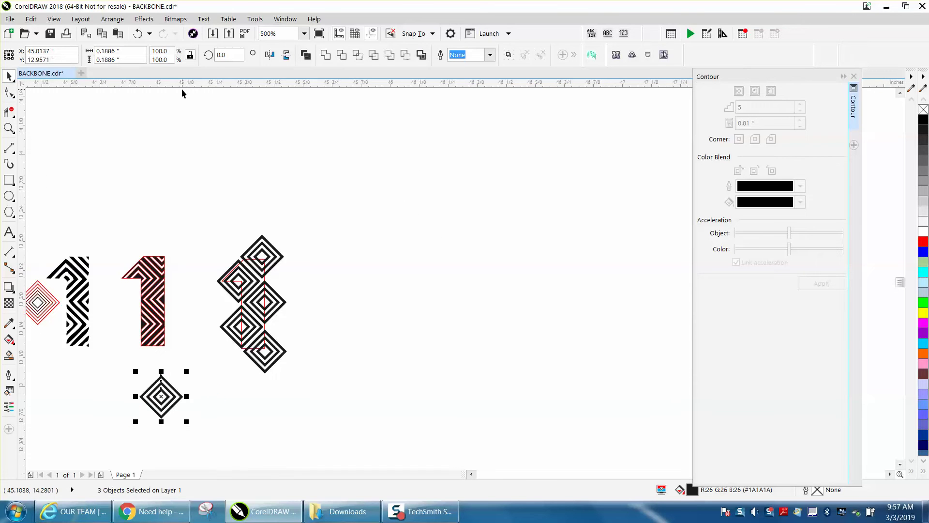
pyautogui.hotkey('ctrl', 'g')
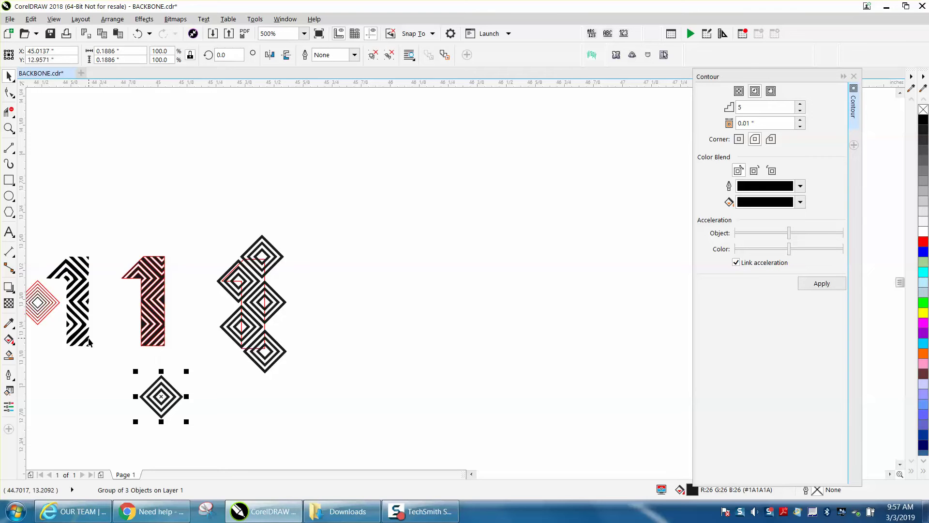
# - Drag the grouped diamond onto the stack's bottom diamond, then out to the stack's right
pyautogui.moveTo(164, 398); pyautogui.dragTo(265, 361)
pyautogui.click(8, 128)
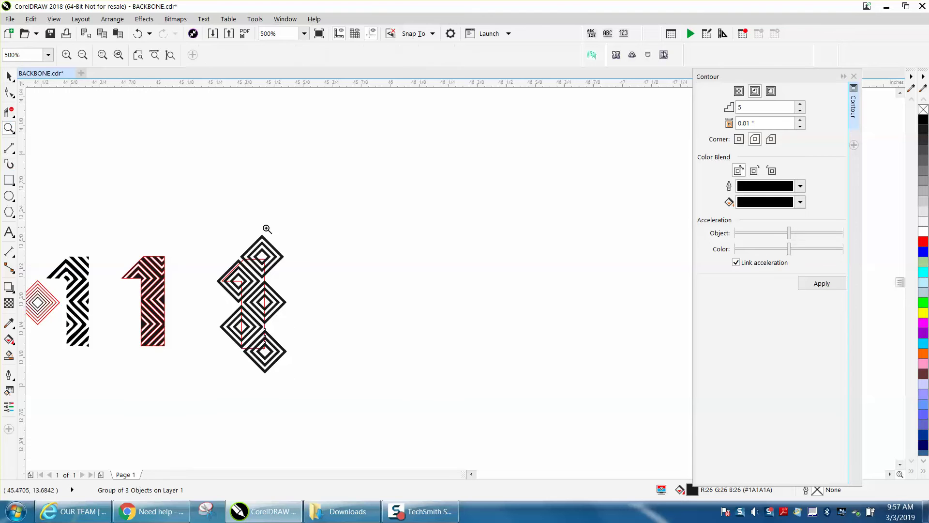
pyautogui.moveTo(199, 220); pyautogui.dragTo(319, 376)
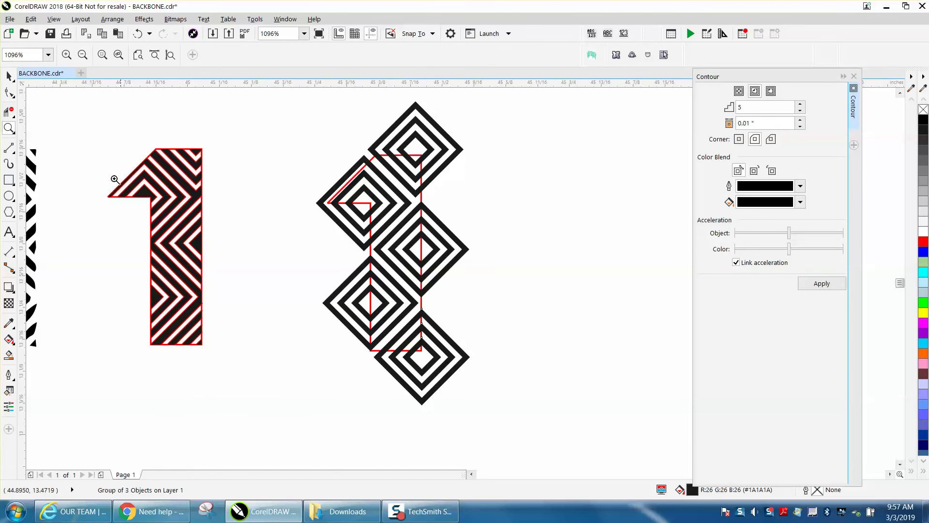
pyautogui.click(10, 79)
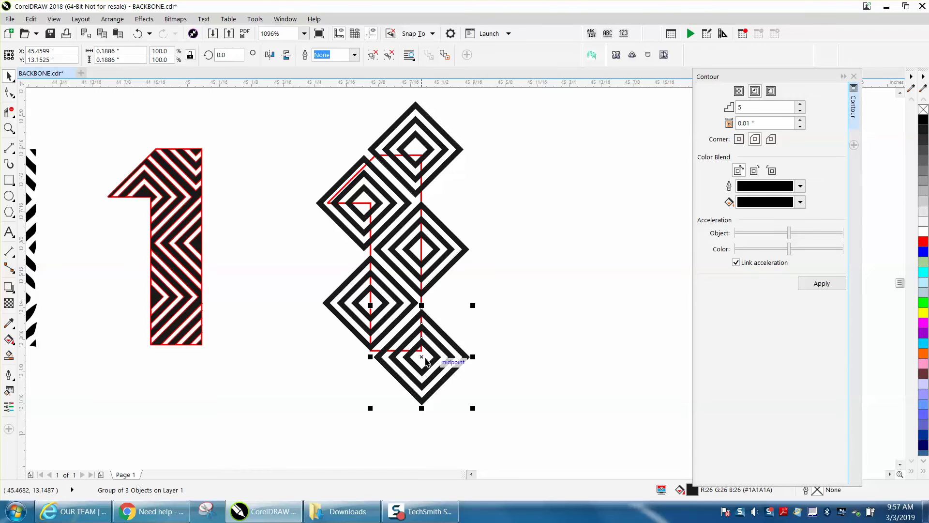
pyautogui.moveTo(420, 357); pyautogui.dragTo(580, 166)
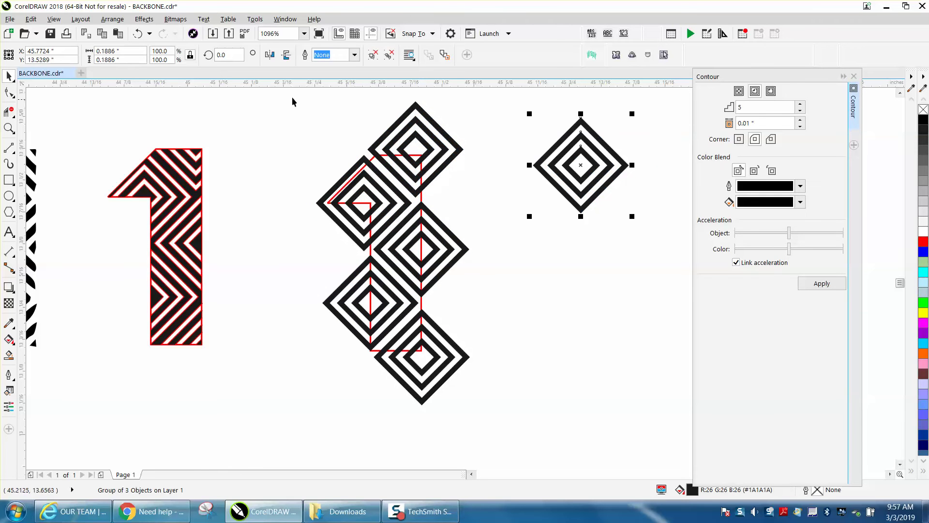
pyautogui.moveTo(292, 98); pyautogui.dragTo(325, 229)
# - Give the six diamond groups No Fill and red outlines, then zoom in to inspect them
pyautogui.moveTo(524, 443); pyautogui.dragTo(529, 443)
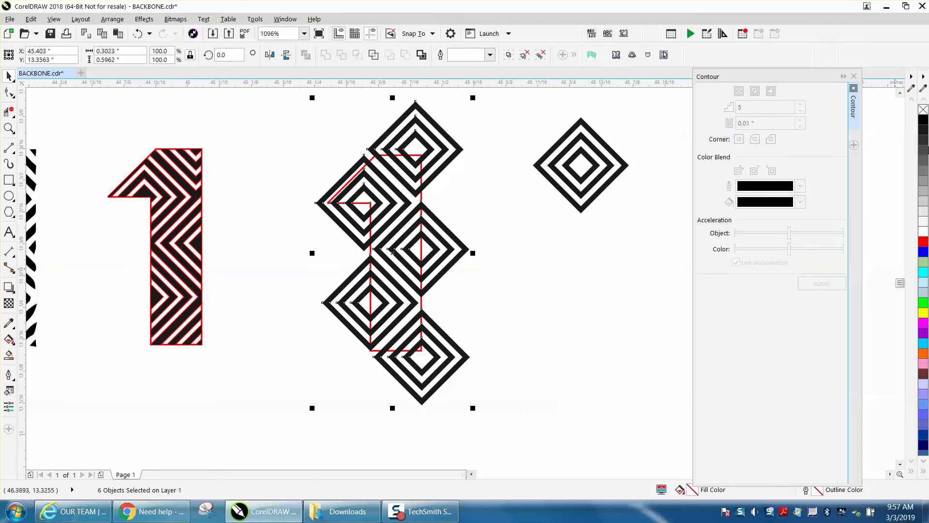
pyautogui.click(924, 109)
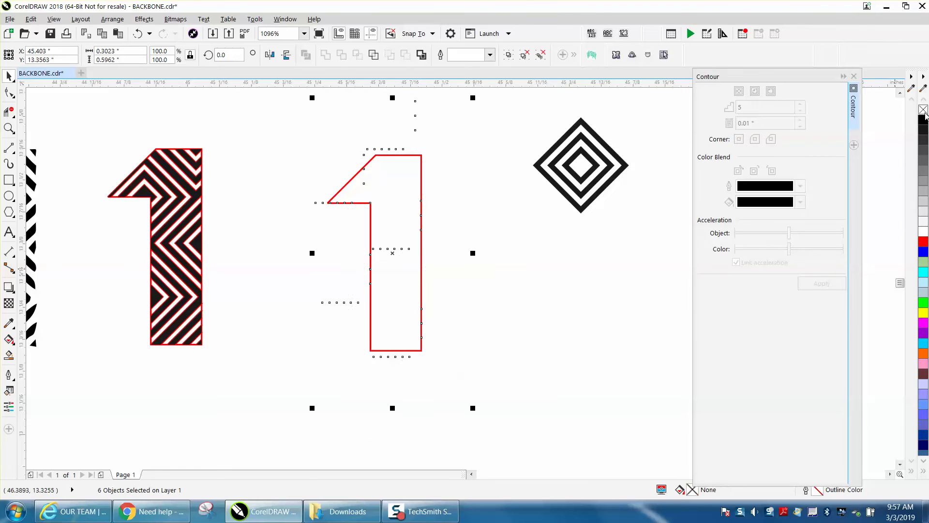
pyautogui.rightClick(923, 242)
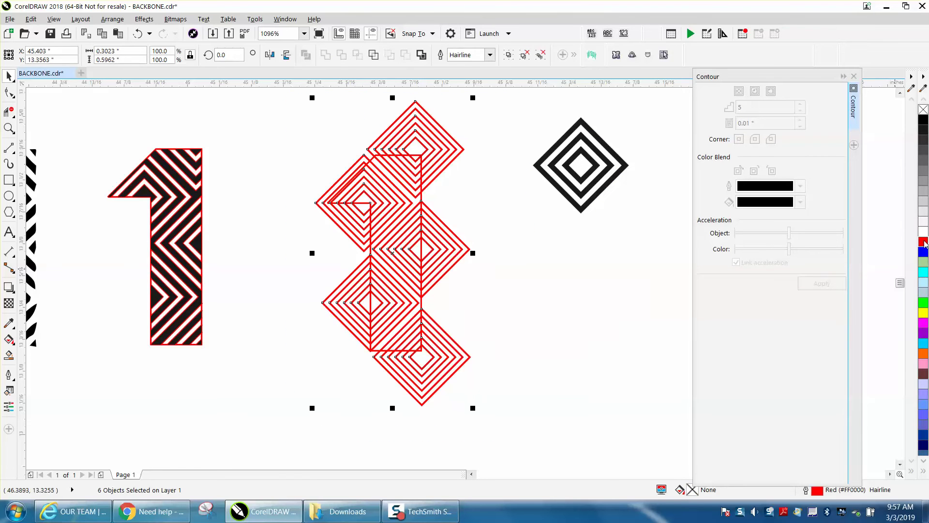
pyautogui.click(9, 129)
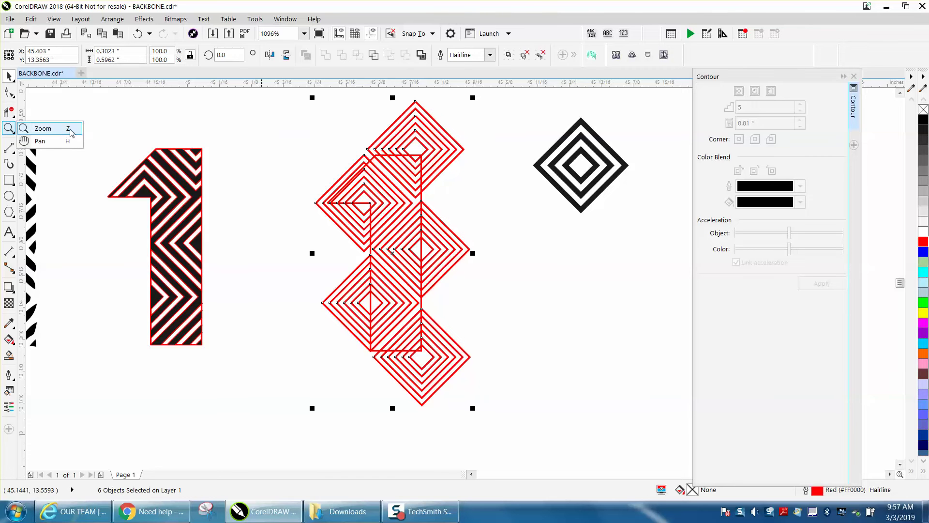
pyautogui.click(68, 128)
pyautogui.moveTo(307, 149); pyautogui.dragTo(476, 248)
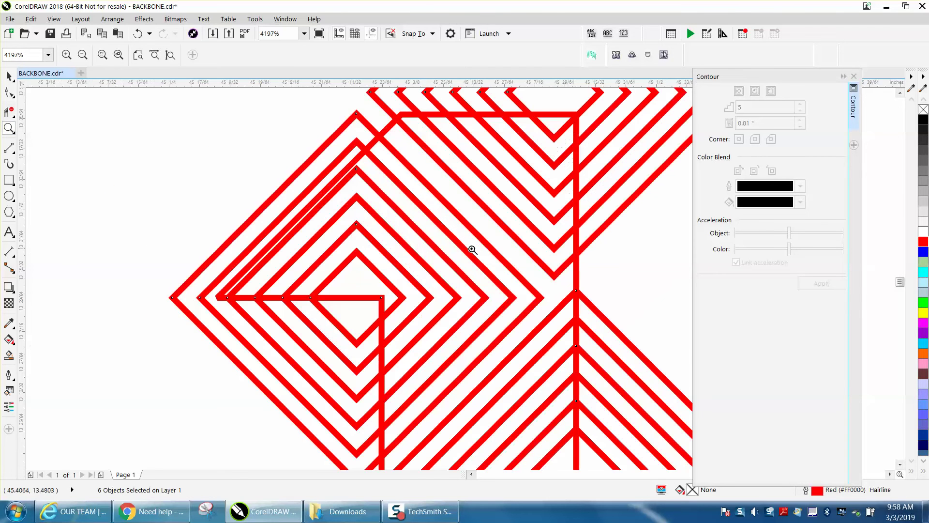
pyautogui.rightClick(331, 184)
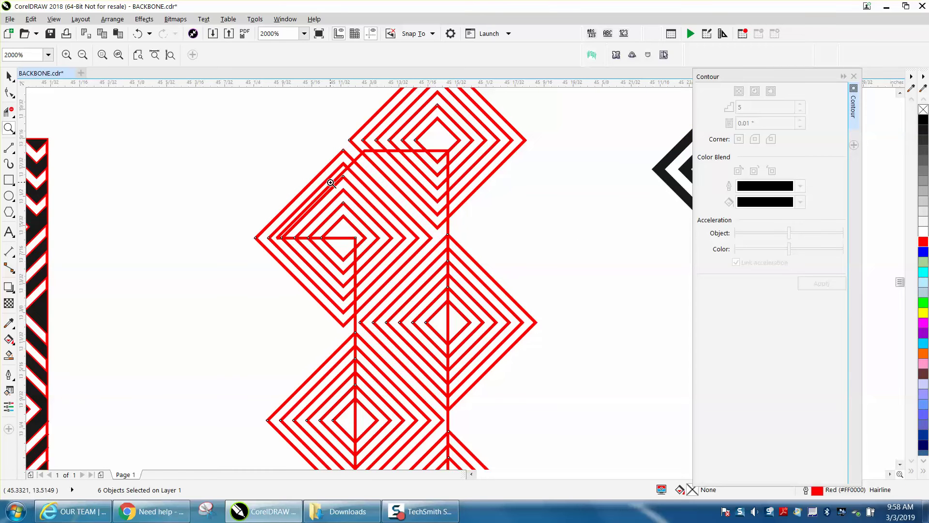
pyautogui.rightClick(209, 179)
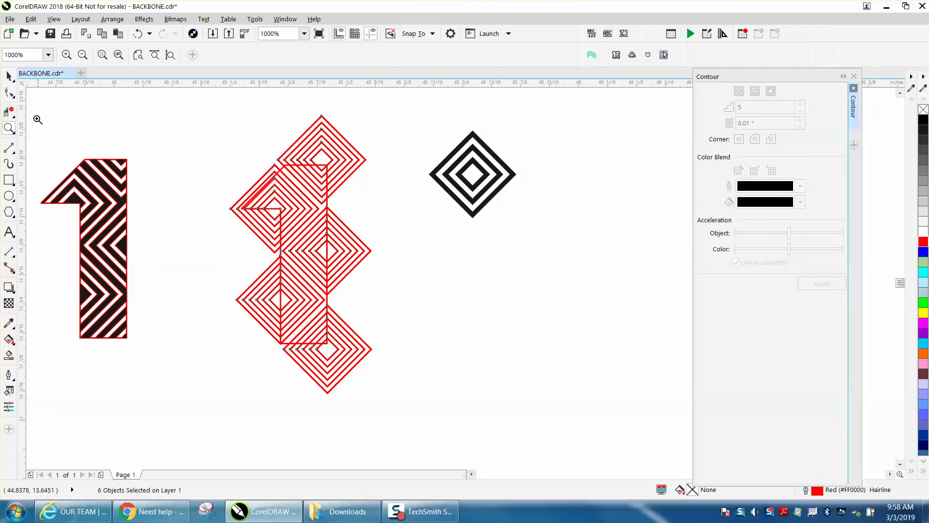
pyautogui.click(10, 113)
# - Delete the diamond nodes sticking out above, right of and below the 1 outline
pyautogui.moveTo(264, 125); pyautogui.dragTo(383, 154)
pyautogui.press('Delete')
pyautogui.moveTo(335, 181); pyautogui.dragTo(378, 397)
pyautogui.press('Delete')
pyautogui.moveTo(357, 348); pyautogui.dragTo(257, 397)
pyautogui.press('Delete')
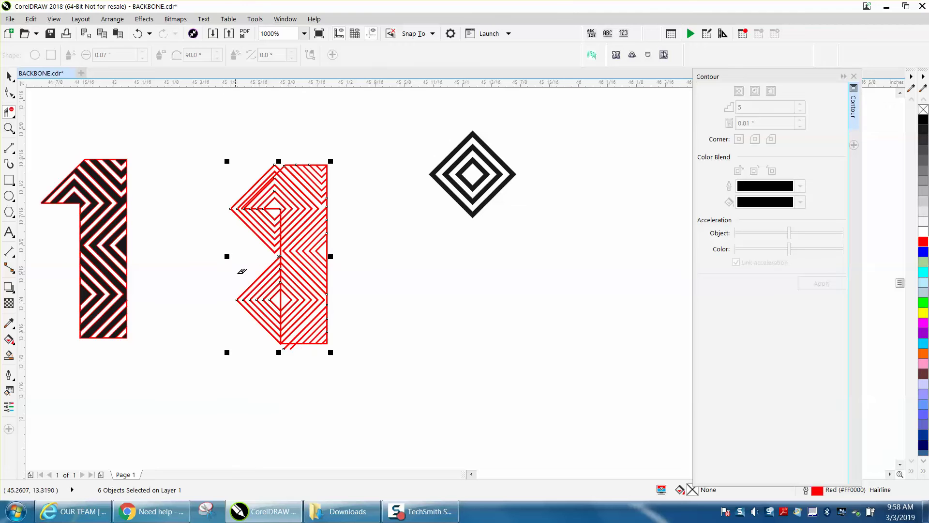
pyautogui.moveTo(269, 350); pyautogui.dragTo(308, 349)
pyautogui.press('Delete')
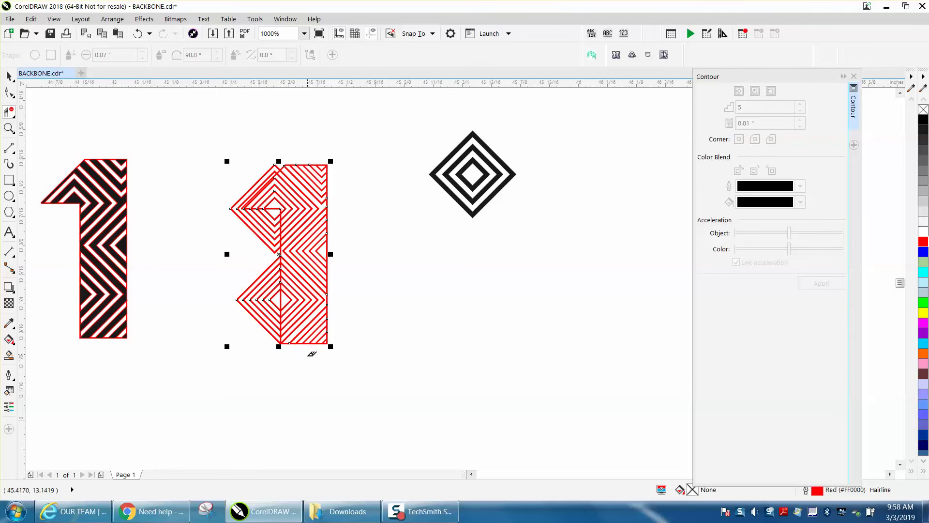
pyautogui.moveTo(242, 257); pyautogui.dragTo(278, 350)
pyautogui.press('Delete')
# - Remove leftover diagonal segments outside the 1's top-left arm with Virtual Segment Delete
pyautogui.moveTo(231, 210)
pyautogui.mouseDown()
pyautogui.moveTo(271, 233)
pyautogui.moveTo(282, 252)
pyautogui.mouseUp()
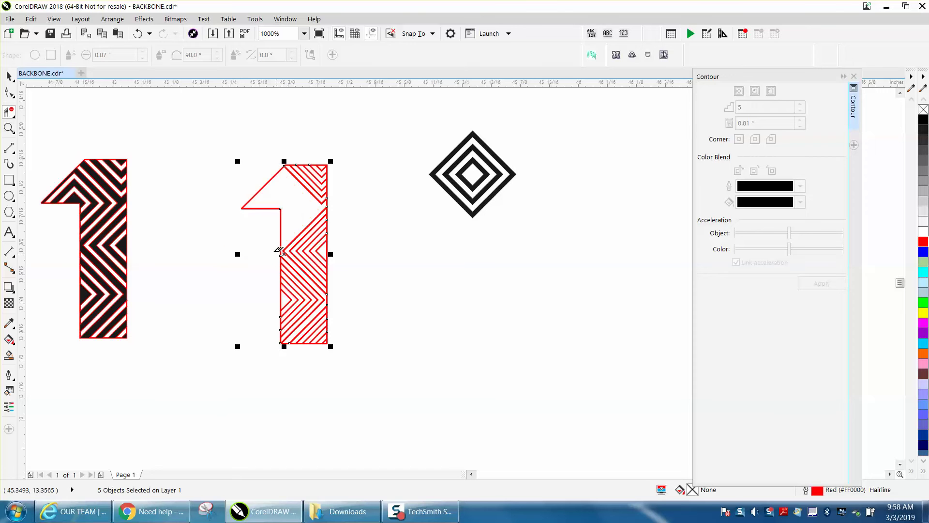
pyautogui.click(138, 33)
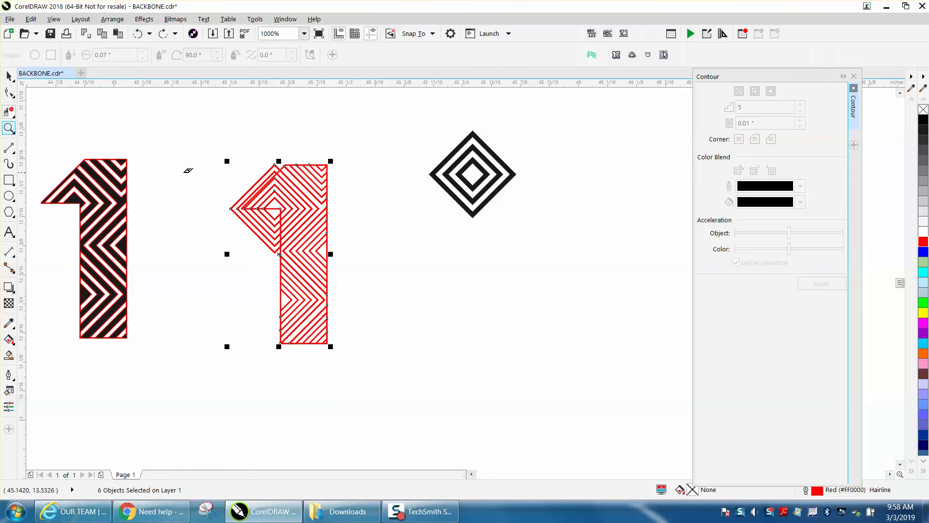
pyautogui.click(9, 128)
pyautogui.moveTo(216, 160); pyautogui.dragTo(336, 258)
pyautogui.click(9, 112)
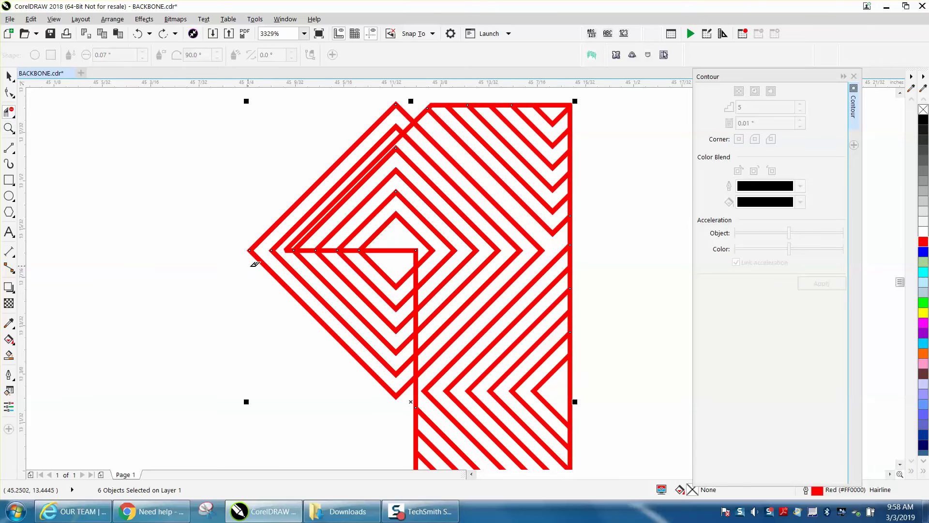
pyautogui.moveTo(253, 269); pyautogui.dragTo(404, 402)
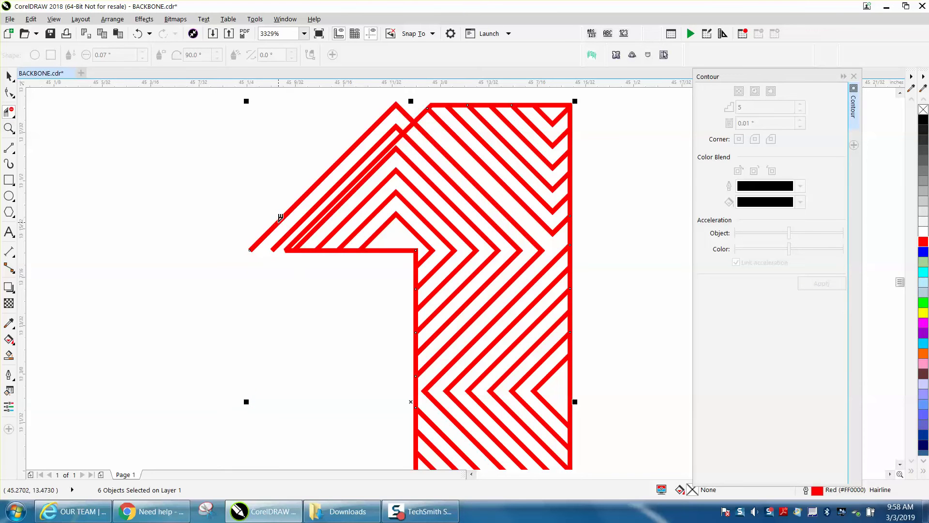
pyautogui.click(280, 219)
pyautogui.click(305, 218)
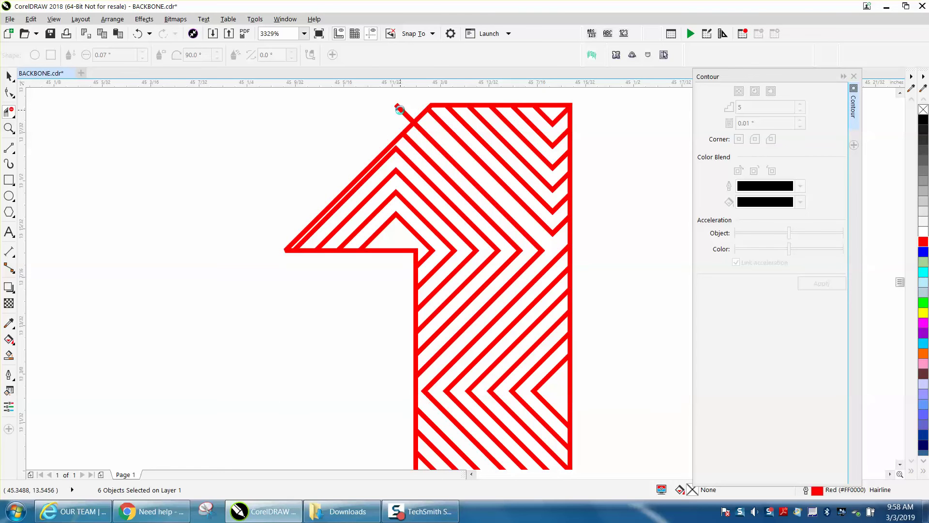
pyautogui.click(403, 108)
pyautogui.scroll(-1, 358, 138)
pyautogui.click(9, 76)
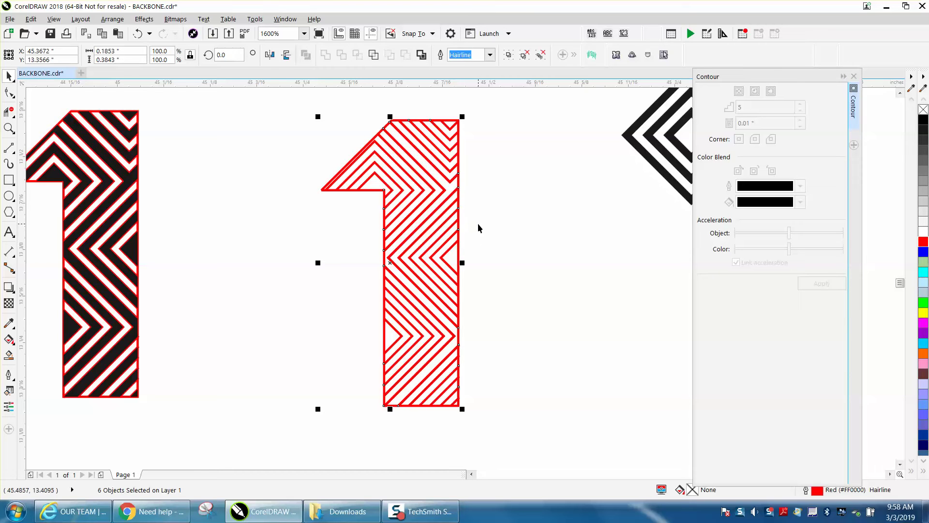
# - Set the nudge distance to 0.2 inch
pyautogui.click(464, 188)
pyautogui.click(459, 182)
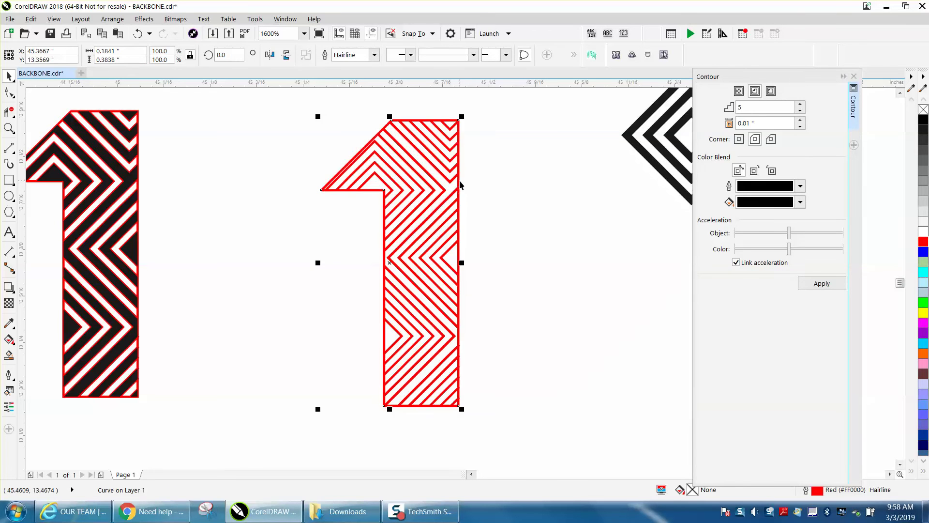
pyautogui.scroll(-1, 483, 169)
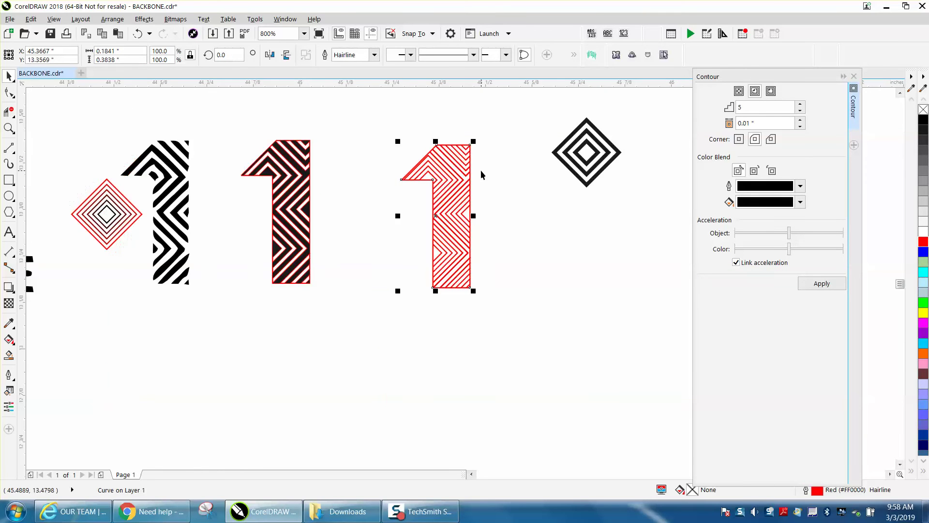
pyautogui.click(352, 129)
pyautogui.doubleClick(348, 56)
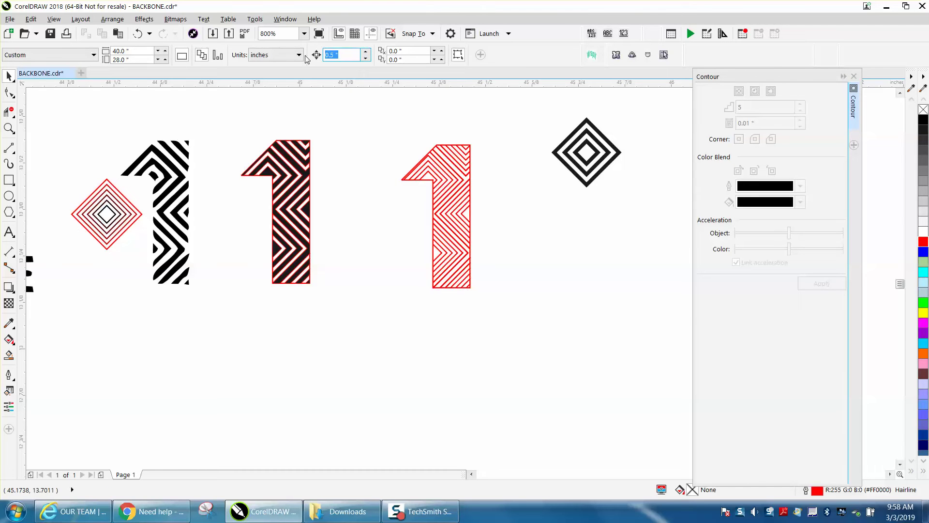
pyautogui.write('.2')
# - Move the outer red 1 outline down two nudges, clear of the chevron stripes
pyautogui.click(456, 146)
pyautogui.click(477, 151)
pyautogui.click(472, 153)
pyautogui.hotkey('shift', 'Down')
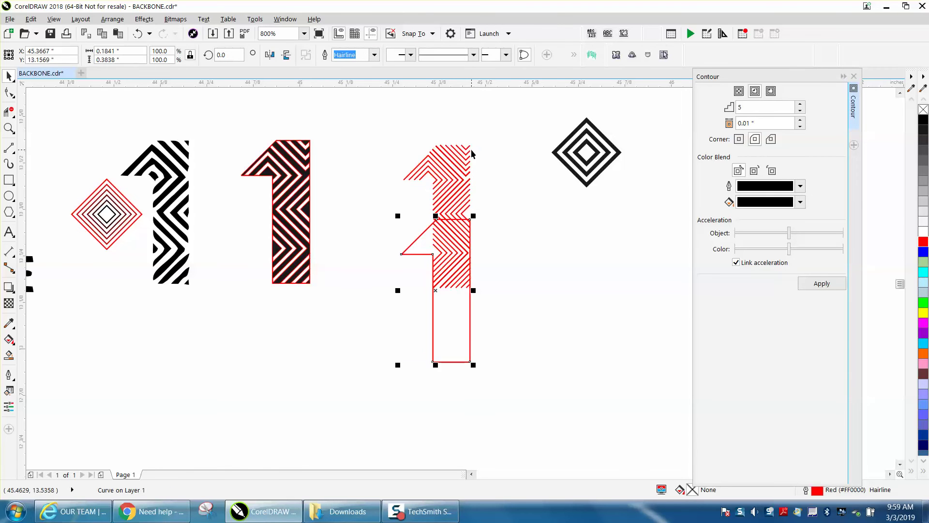
pyautogui.hotkey('shift', 'Down')
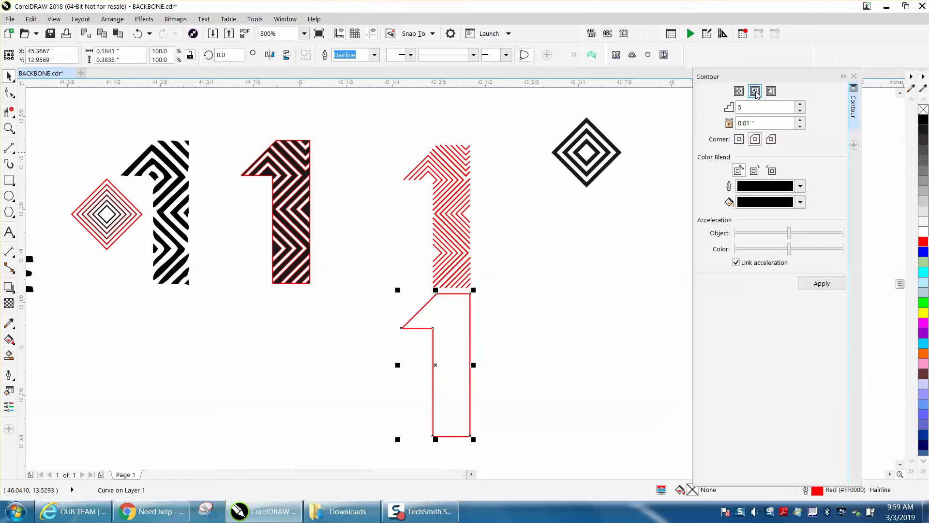
# - Apply a one-step inside contour to the red 1 outline, replacing the five-step attempt
pyautogui.moveTo(784, 123); pyautogui.dragTo(726, 123)
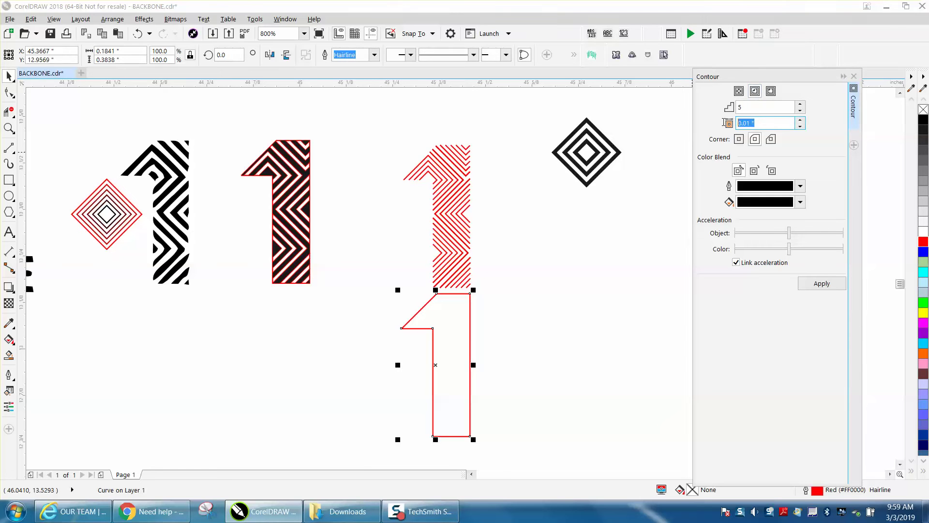
pyautogui.click(821, 284)
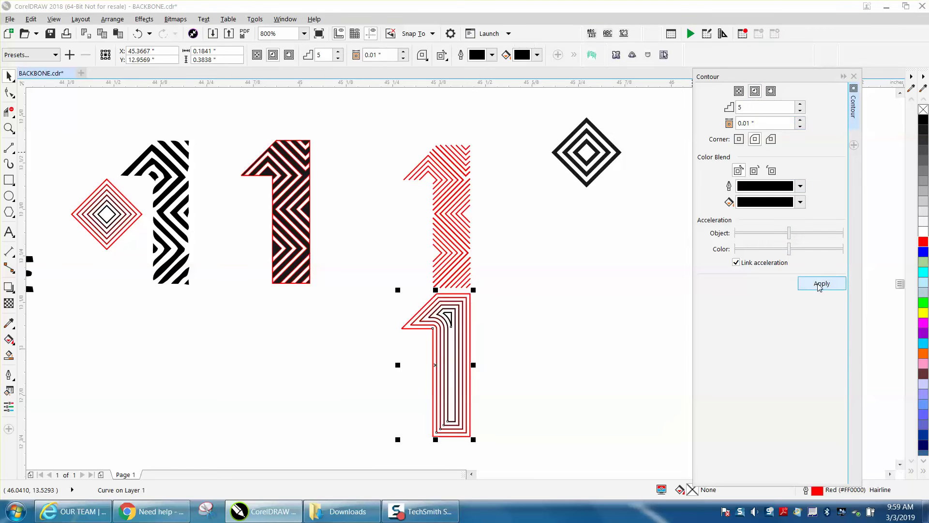
pyautogui.click(138, 33)
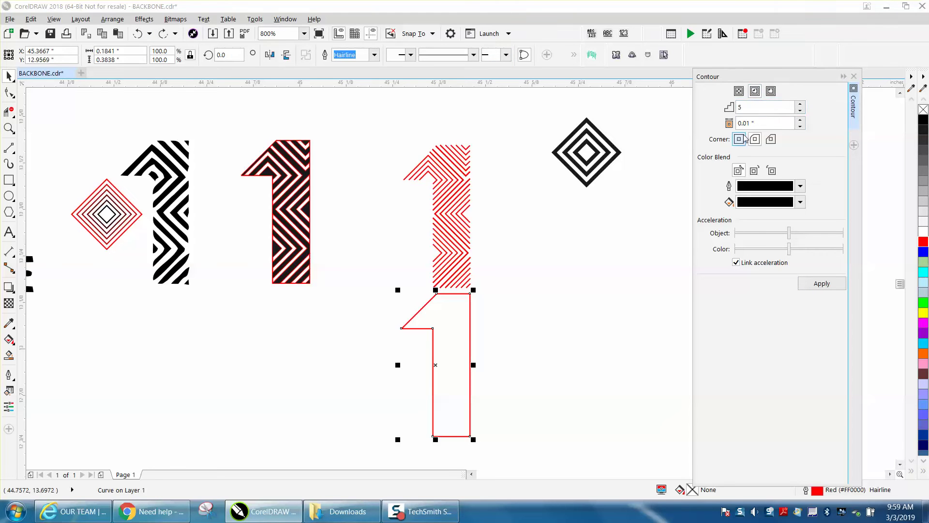
pyautogui.click(800, 110)
pyautogui.click(801, 113)
pyautogui.click(821, 284)
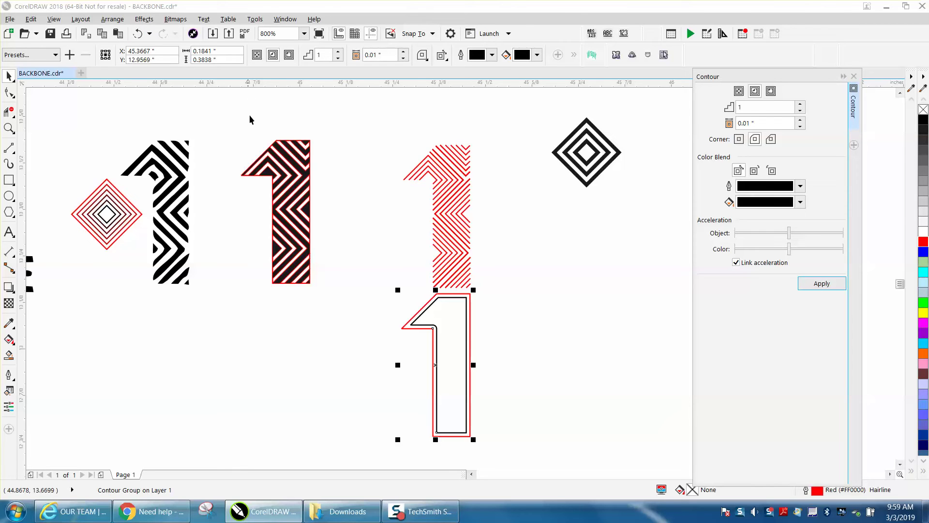
# - Break the contour group apart and nudge both outlines up two steps onto the striped 1
pyautogui.click(114, 19)
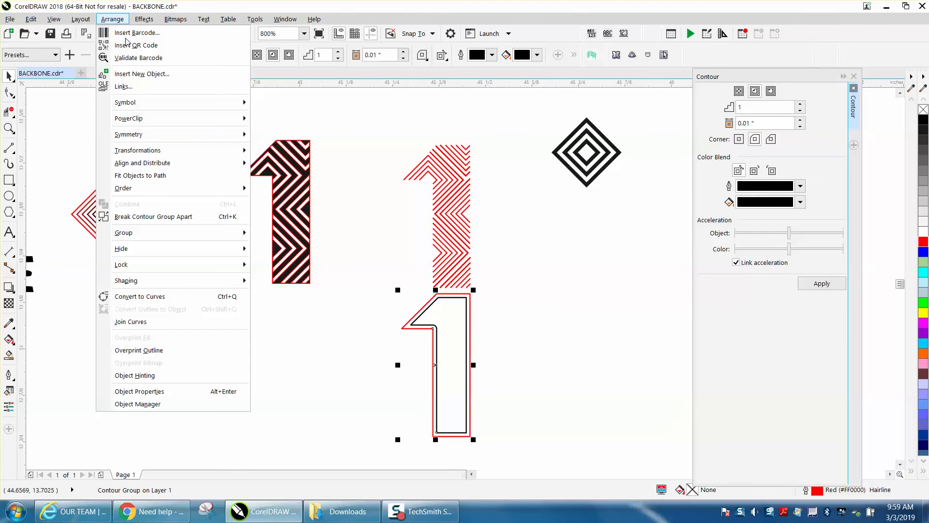
pyautogui.click(181, 218)
pyautogui.moveTo(354, 261); pyautogui.dragTo(522, 453)
pyautogui.press('Up')
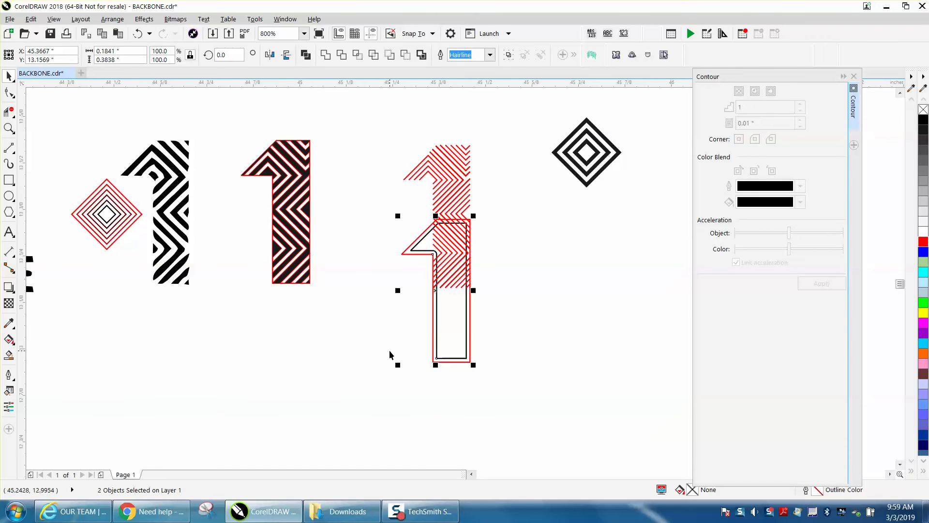
pyautogui.press('Up')
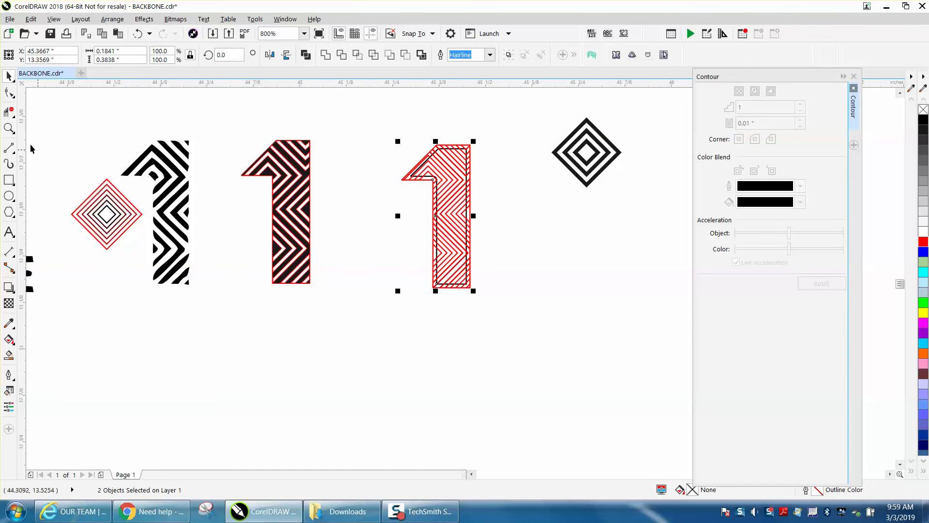
# - Zoom in on the top of the bordered 1, undo the last edit, and zoom back out
pyautogui.click(9, 128)
pyautogui.moveTo(396, 132); pyautogui.dragTo(556, 205)
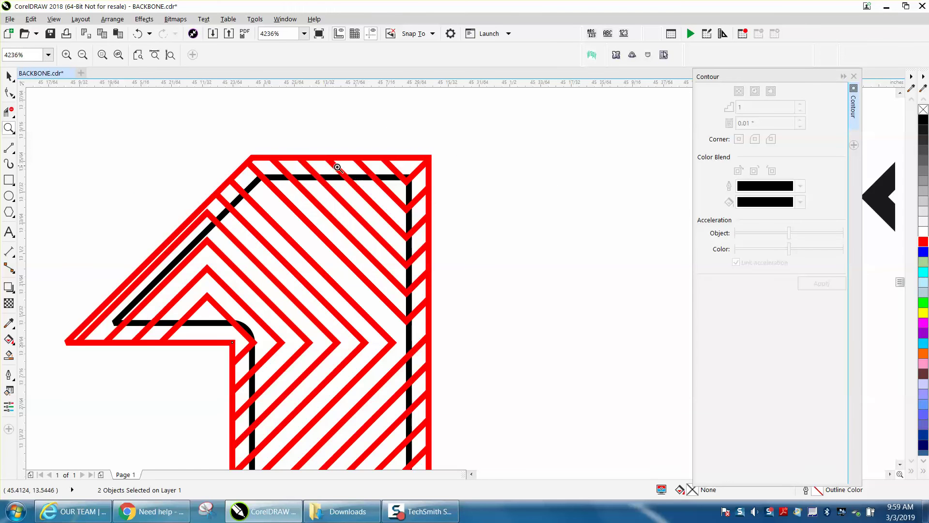
pyautogui.click(9, 111)
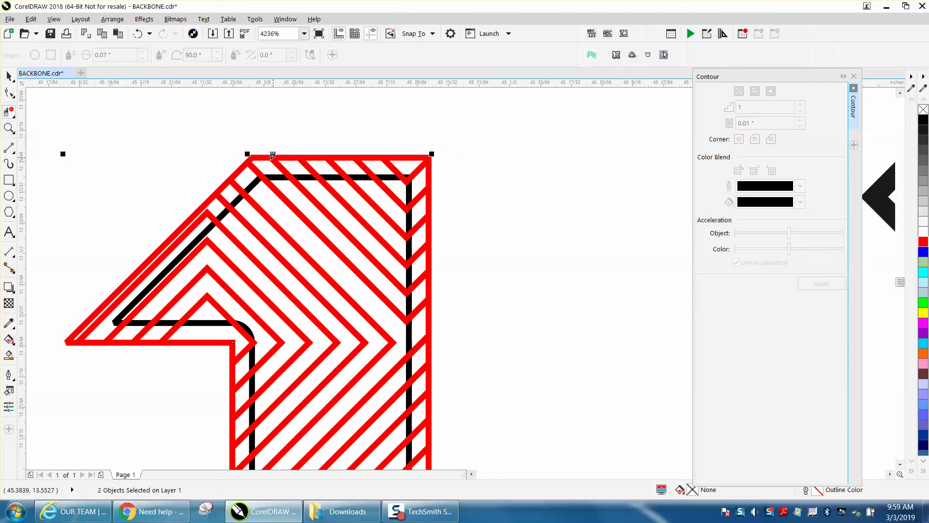
pyautogui.moveTo(281, 165); pyautogui.dragTo(406, 164)
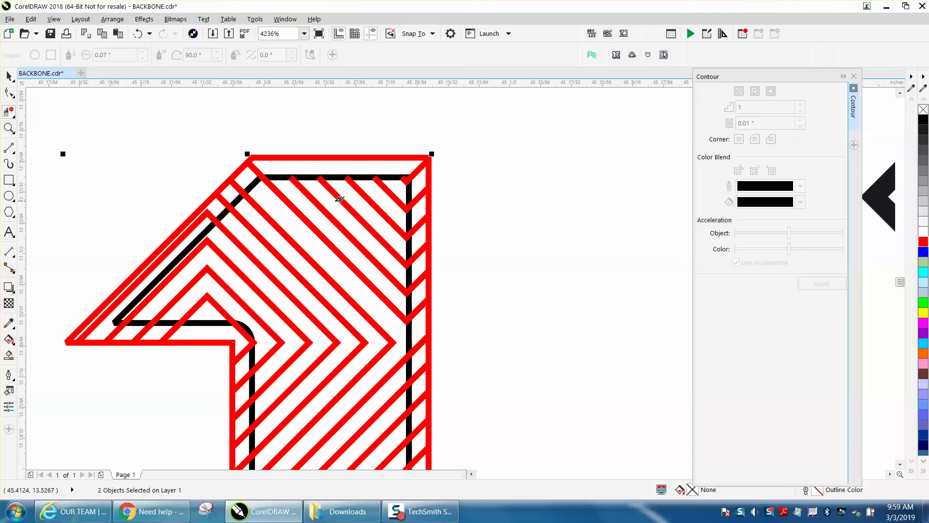
pyautogui.click(137, 34)
pyautogui.scroll(-3, 232, 105)
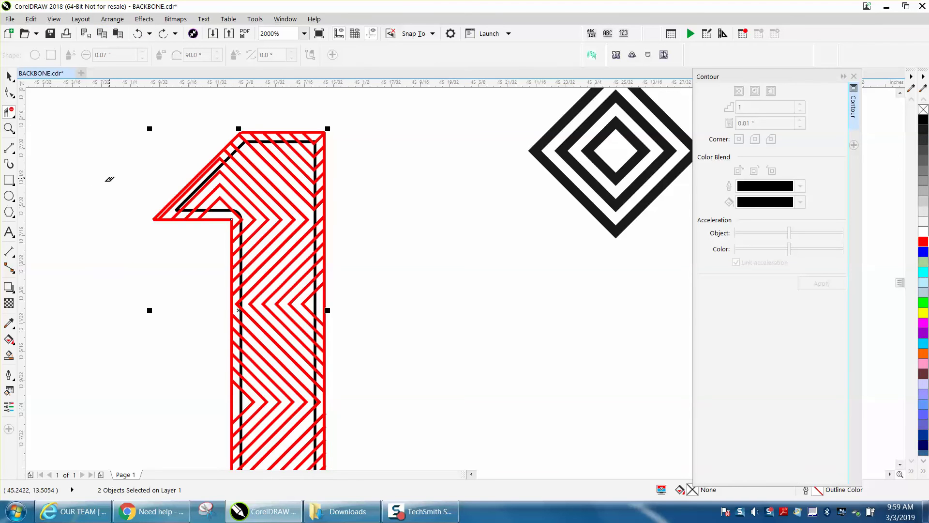
pyautogui.click(9, 355)
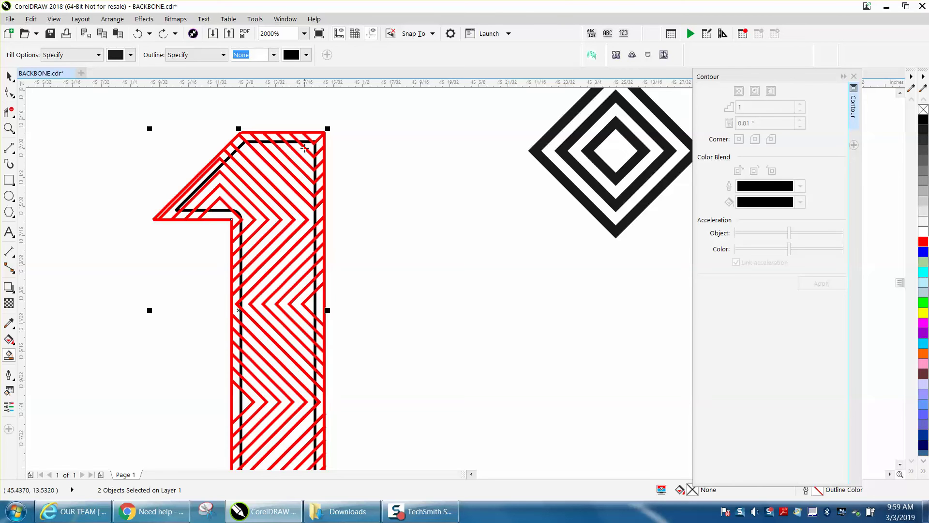
# - Smart Fill the top corner triangle and two diagonal gaps, then shift each piece right
pyautogui.click(305, 148)
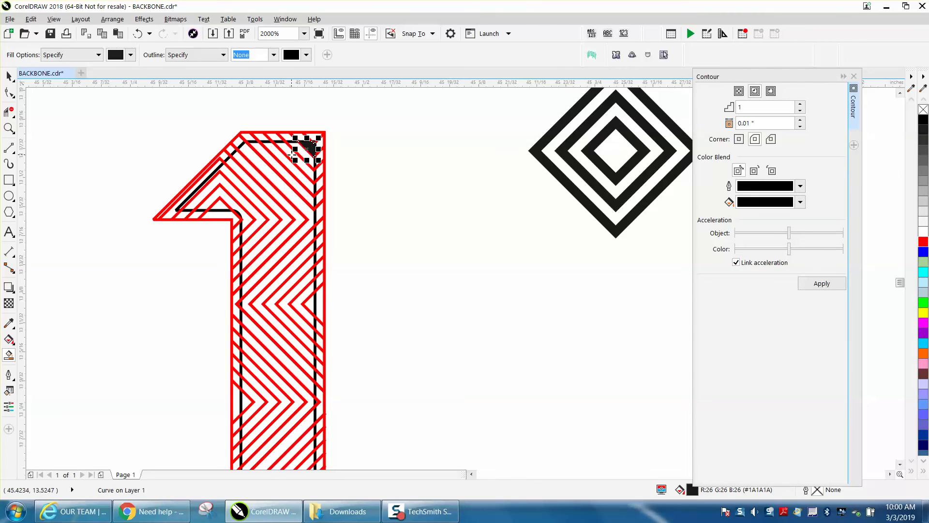
pyautogui.click(291, 156)
pyautogui.click(277, 165)
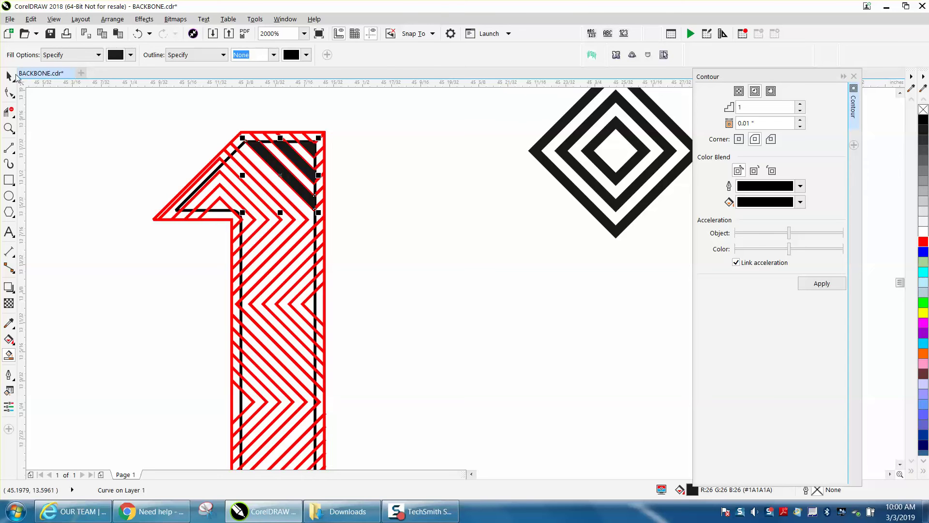
pyautogui.click(8, 76)
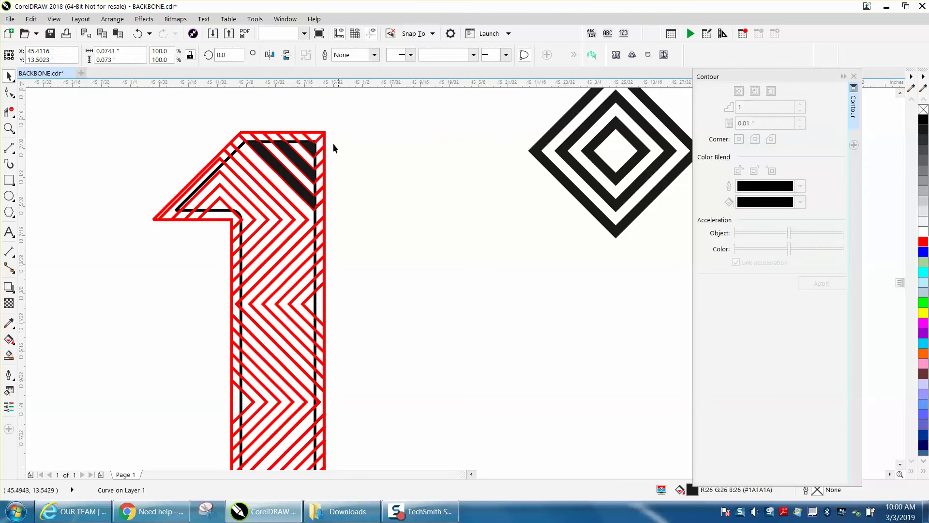
pyautogui.click(313, 146)
pyautogui.hotkey('shift', 'Right')
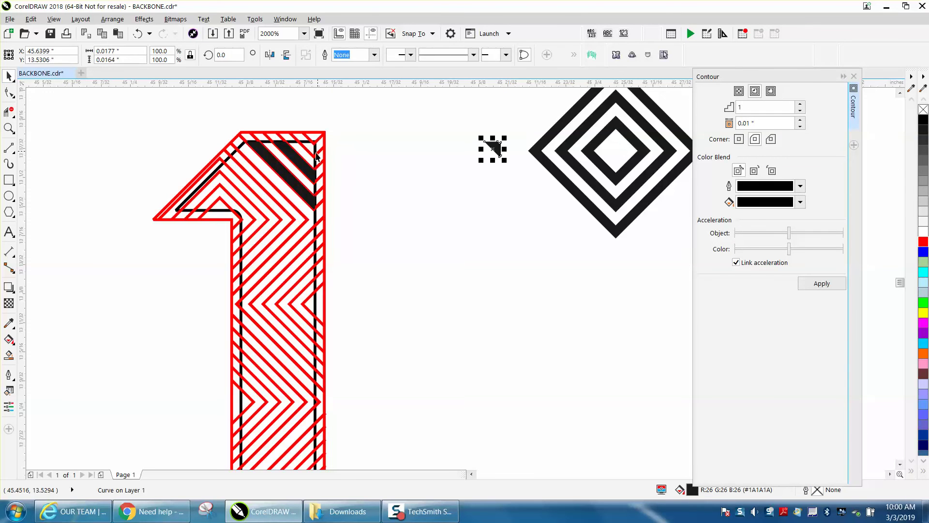
pyautogui.click(303, 167)
pyautogui.hotkey('shift', 'Right')
pyautogui.click(286, 182)
pyautogui.hotkey('shift', 'Right')
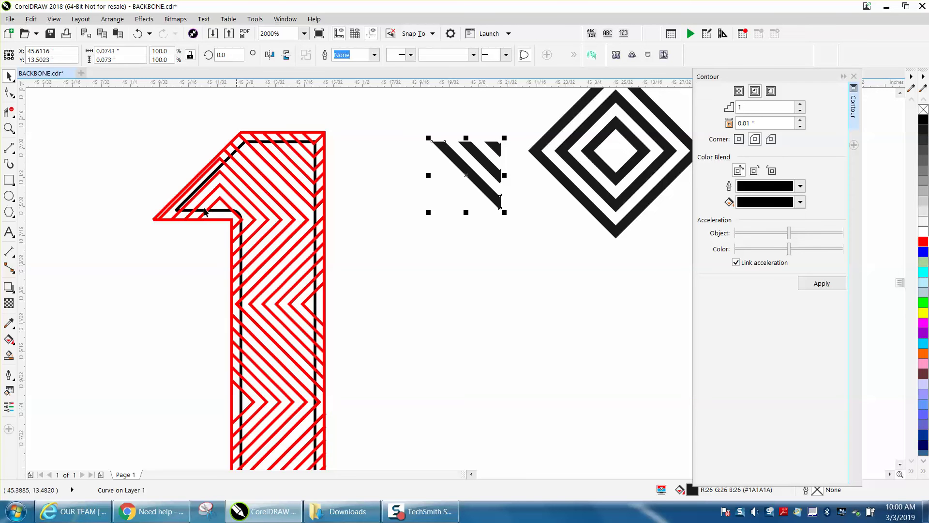
# - Fill three chevron gaps inside the red 1 black and shift each beside the strips
pyautogui.click(9, 355)
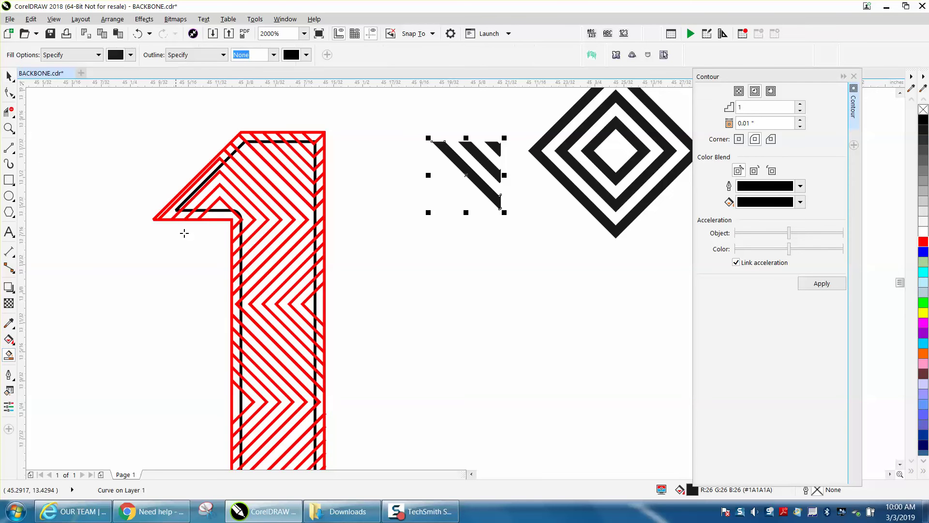
pyautogui.click(254, 175)
pyautogui.hotkey('shift', 'Right')
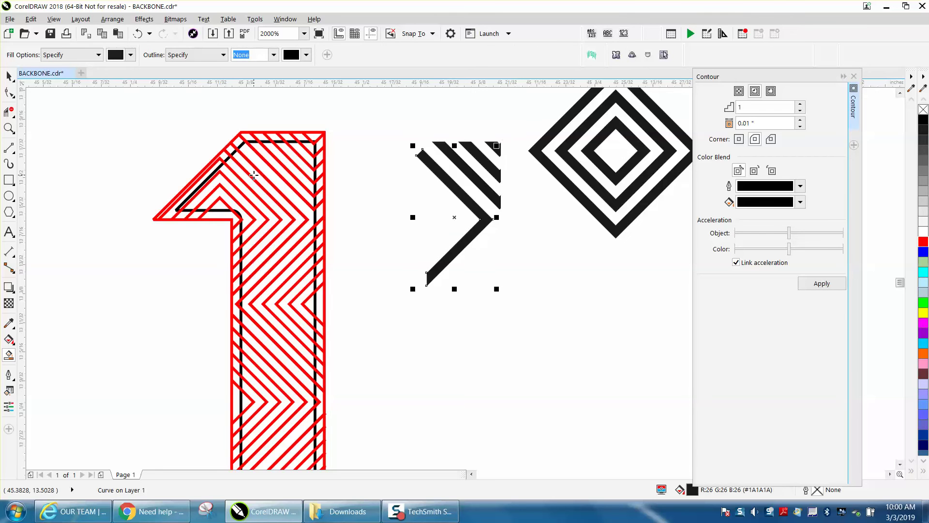
pyautogui.click(231, 191)
pyautogui.hotkey('shift', 'Right')
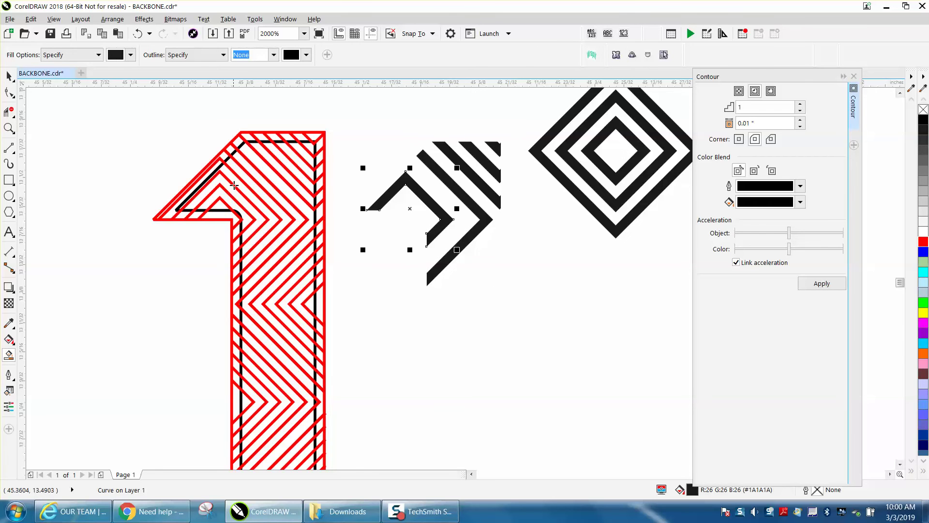
pyautogui.click(239, 182)
pyautogui.hotkey('shift', 'Right')
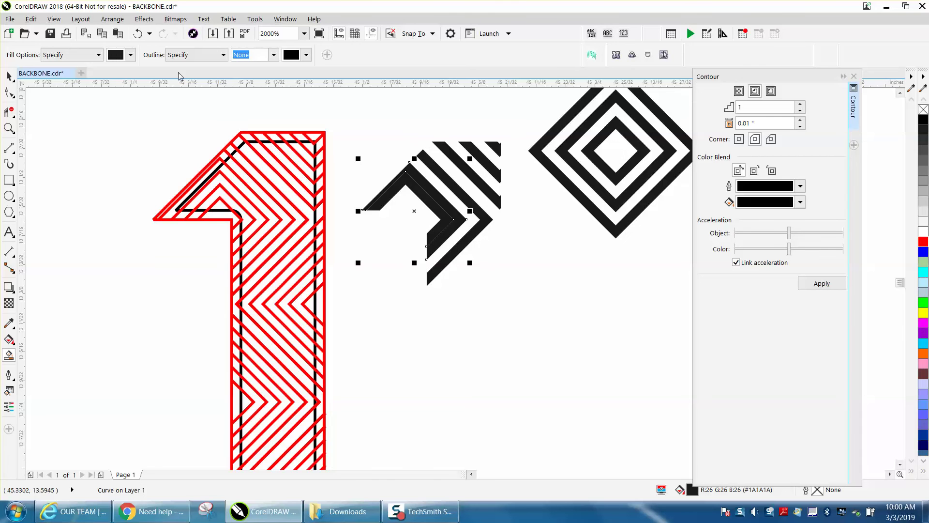
# - Undo the last two chevron fills and moves, then redo one chevron
pyautogui.click(138, 34)
pyautogui.click(138, 34)
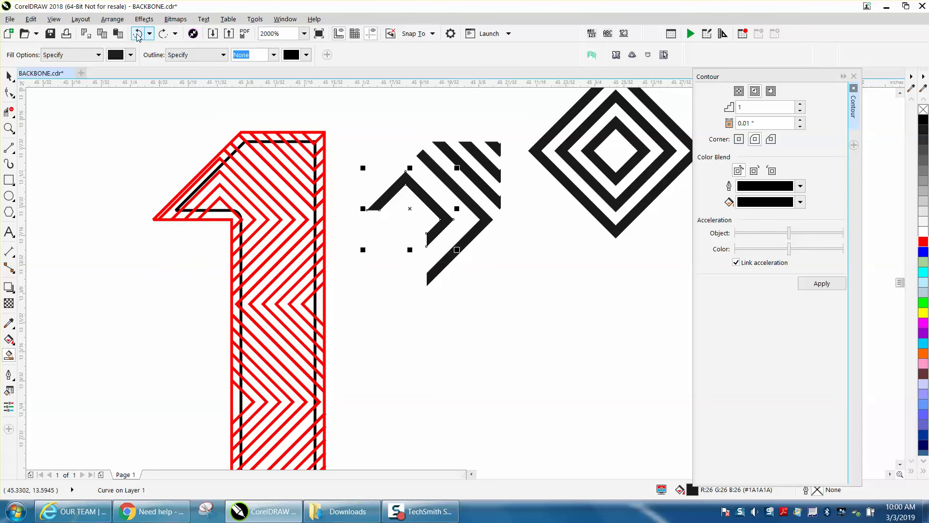
pyautogui.click(138, 34)
pyautogui.click(138, 34)
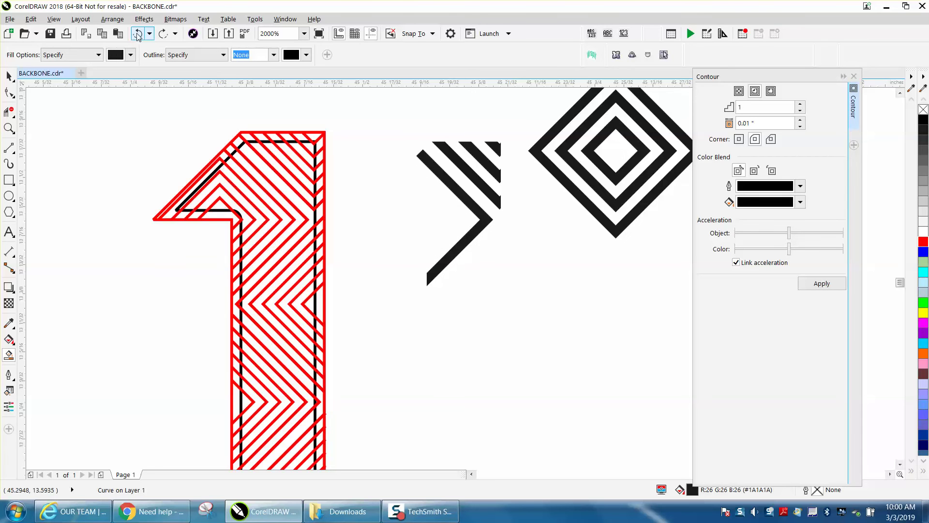
pyautogui.hotkey('ctrl', 'shift', 'z')
pyautogui.hotkey('ctrl', 'shift', 'z')
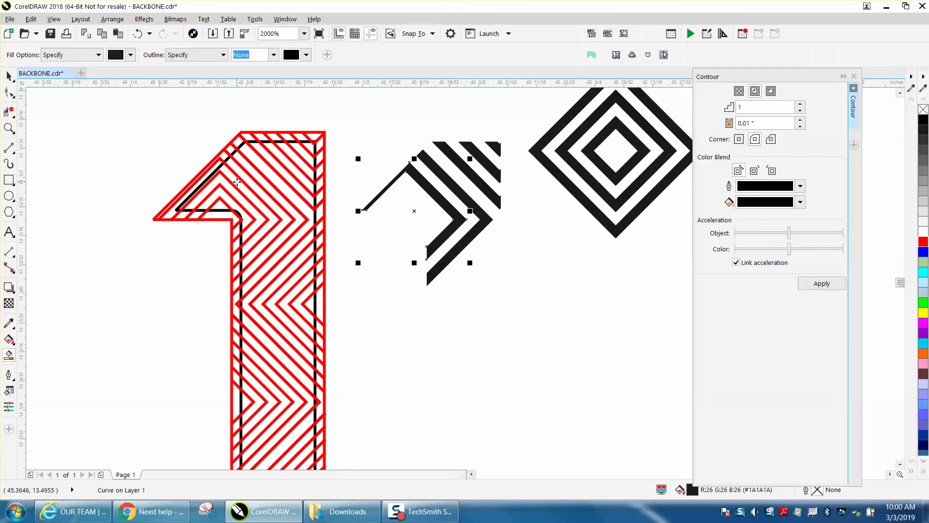
# - Fill the small triangle near the left arm black and reposition the black chevron
pyautogui.click(219, 205)
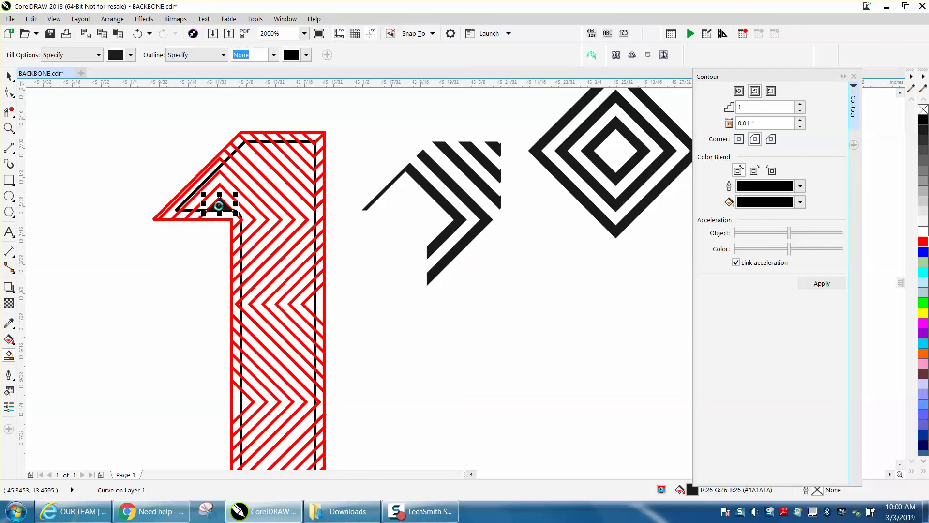
pyautogui.hotkey('ctrl', 'r')
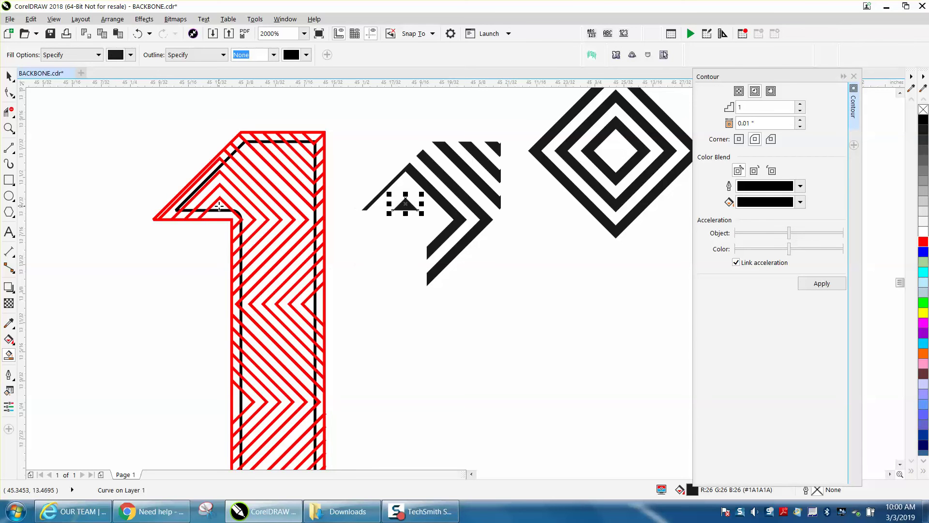
pyautogui.click(138, 33)
pyautogui.hotkey('ctrl', 'z')
pyautogui.hotkey('ctrl', 'r')
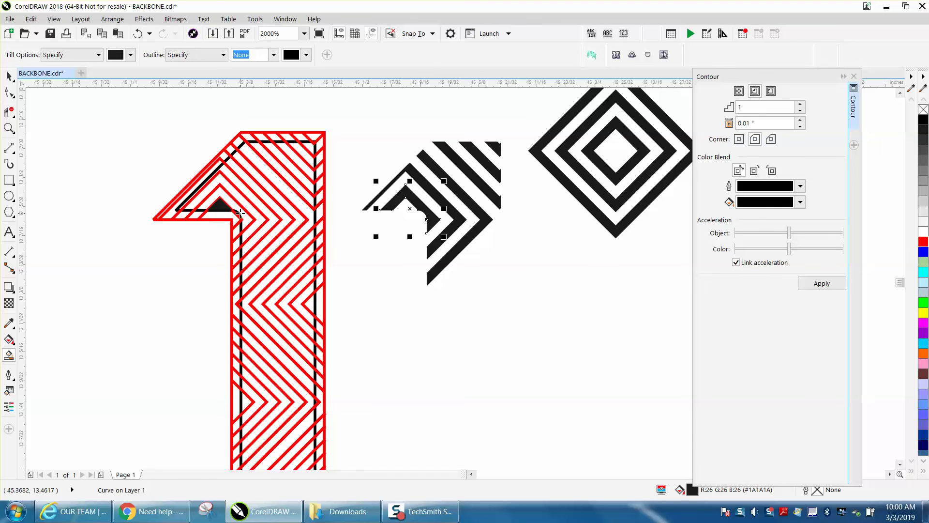
# - Undo the extracted black stripe and chevron pieces one by one
pyautogui.click(139, 36)
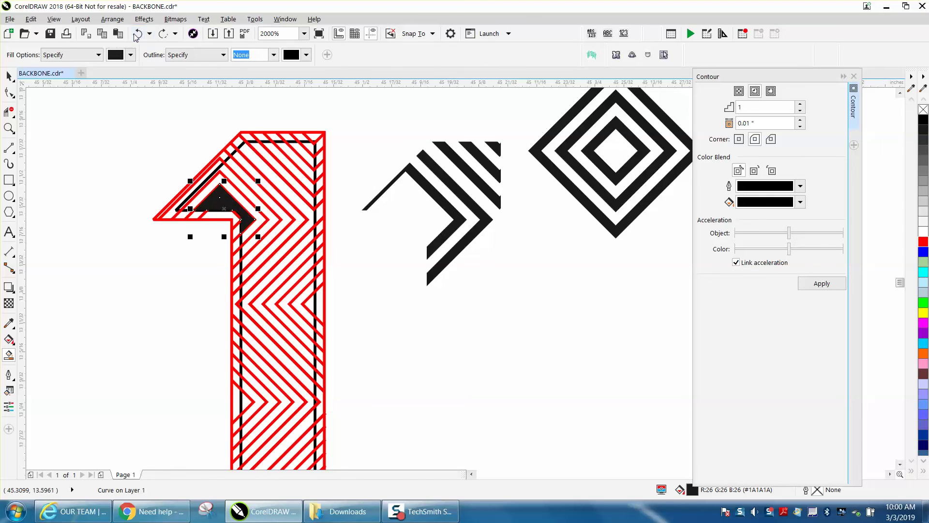
pyautogui.click(138, 33)
pyautogui.click(138, 34)
pyautogui.click(138, 34)
pyautogui.click(138, 34)
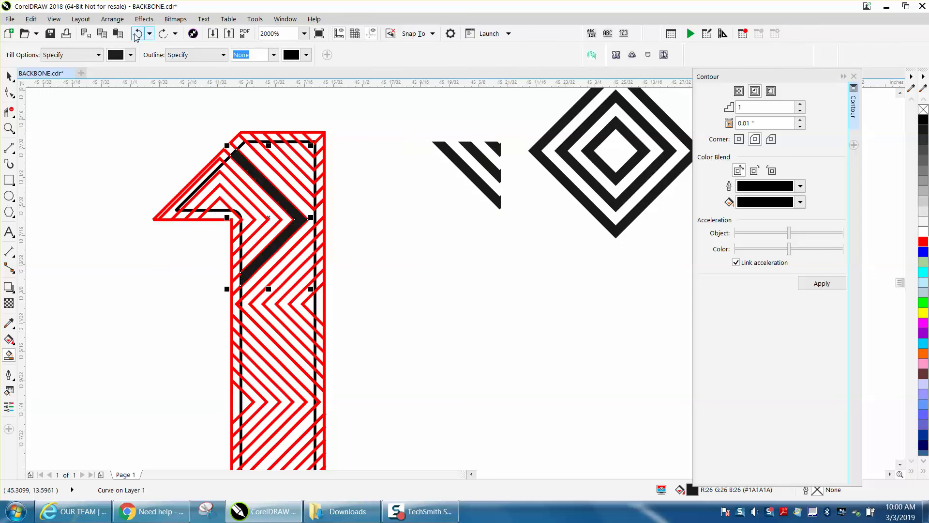
pyautogui.click(138, 34)
pyautogui.click(138, 34)
pyautogui.click(138, 34)
pyautogui.click(138, 34)
pyautogui.click(138, 34)
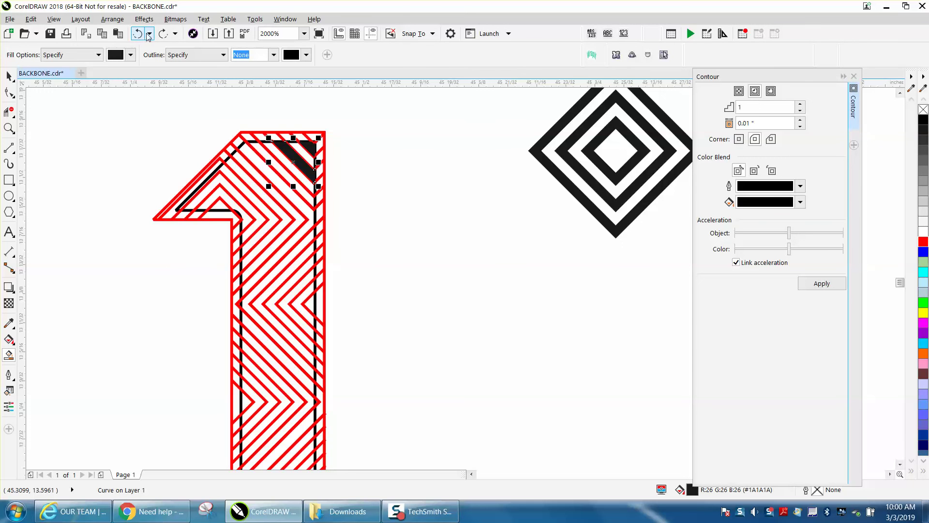
# - Revert history to Edit Properties, redo the red outline's move down, and apply an inside contour
pyautogui.click(149, 34)
pyautogui.click(169, 125)
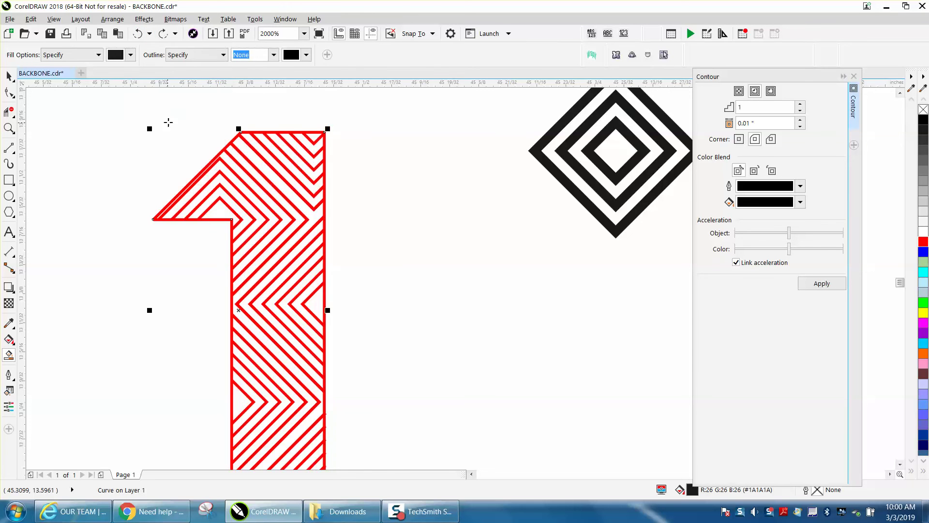
pyautogui.scroll(-1, 342, 139)
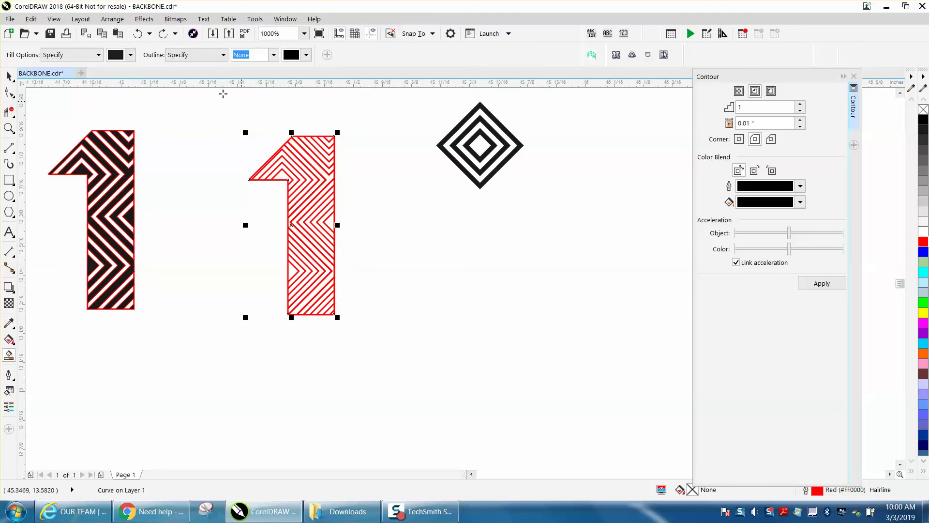
pyautogui.click(163, 35)
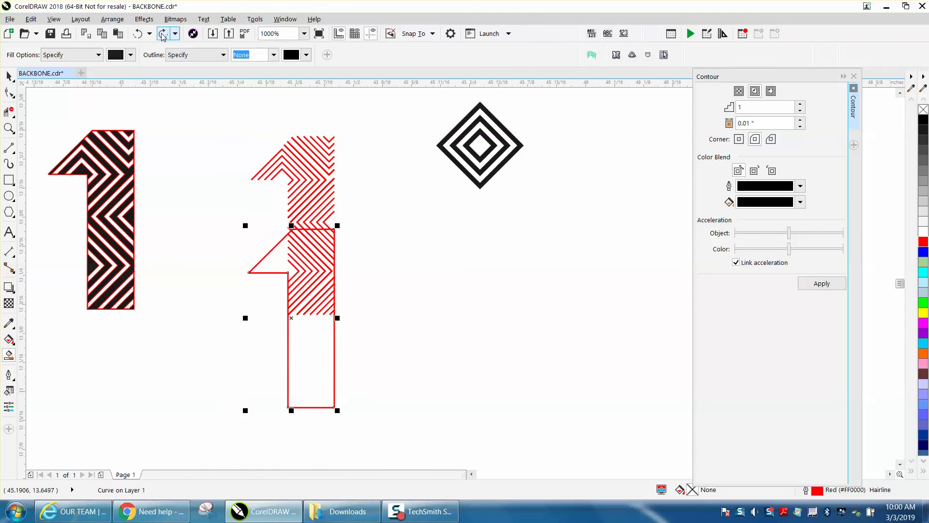
pyautogui.click(163, 35)
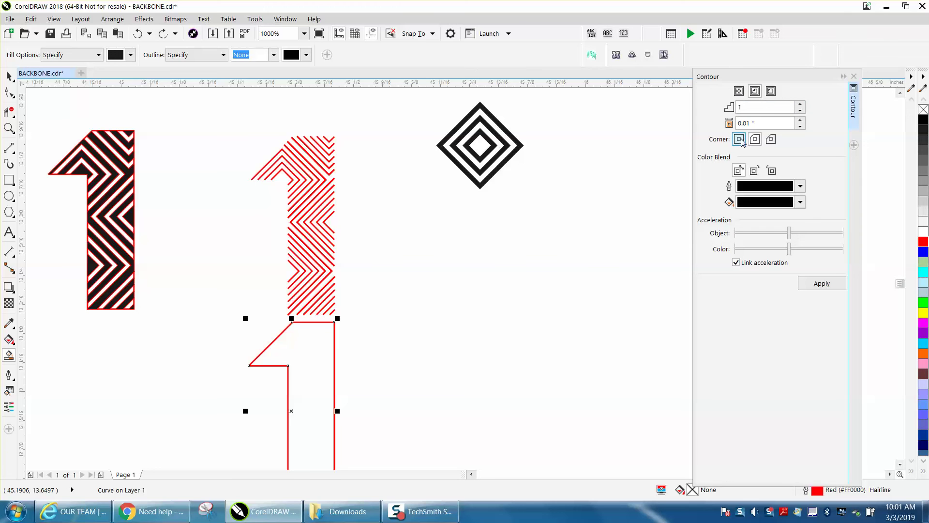
pyautogui.click(829, 283)
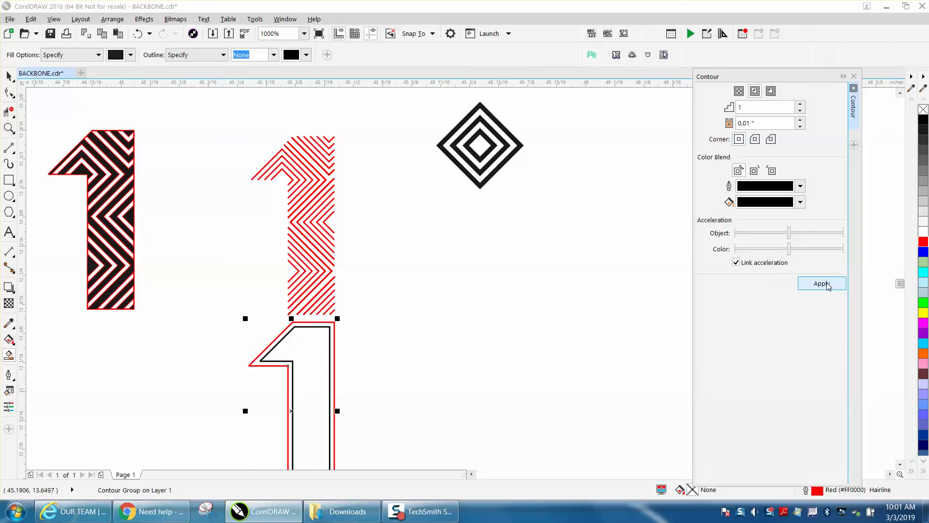
# - Deselect everything, undo the inside contour, and zoom in on the patterned pieces
pyautogui.click(112, 19)
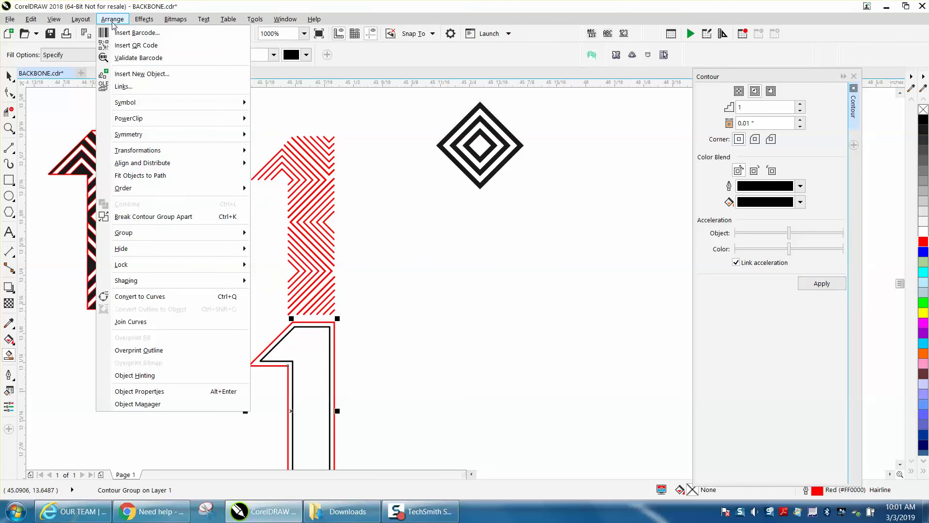
pyautogui.press('Escape')
pyautogui.scroll(-4, 199, 241)
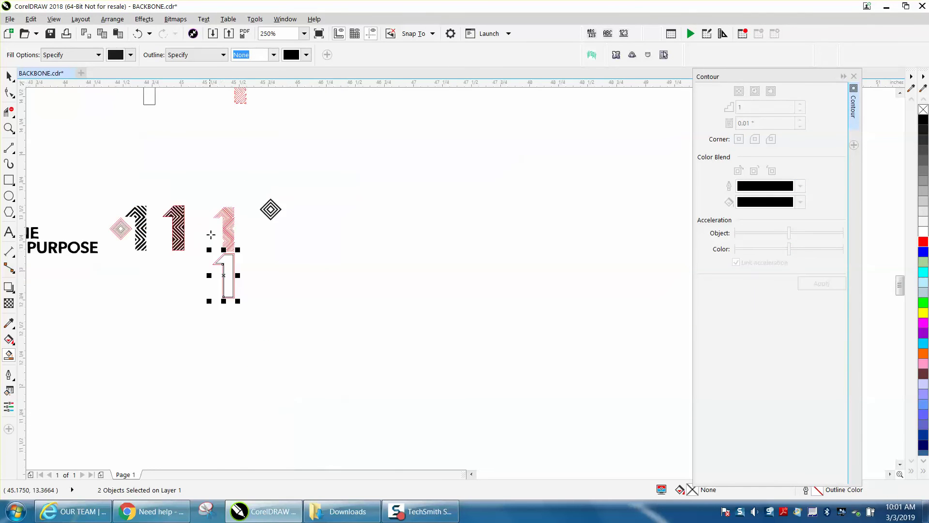
pyautogui.click(202, 249)
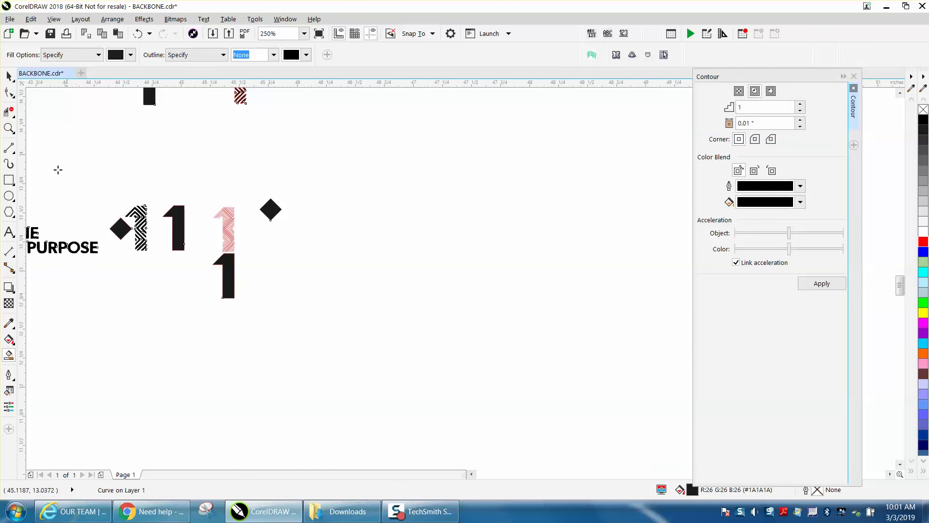
pyautogui.click(8, 127)
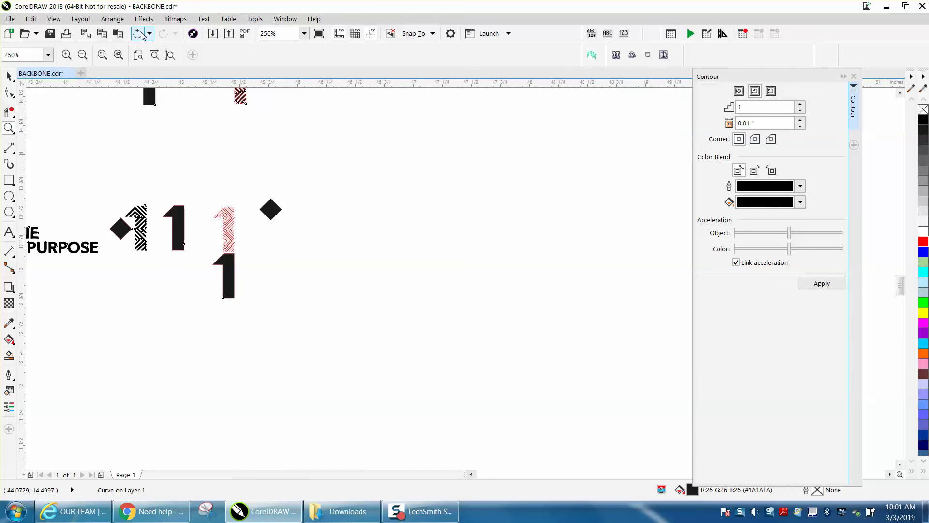
pyautogui.click(141, 34)
pyautogui.moveTo(201, 252); pyautogui.dragTo(293, 286)
# - Nudge the 1 outline up onto the stripes and choose the Crop tool
pyautogui.click(8, 76)
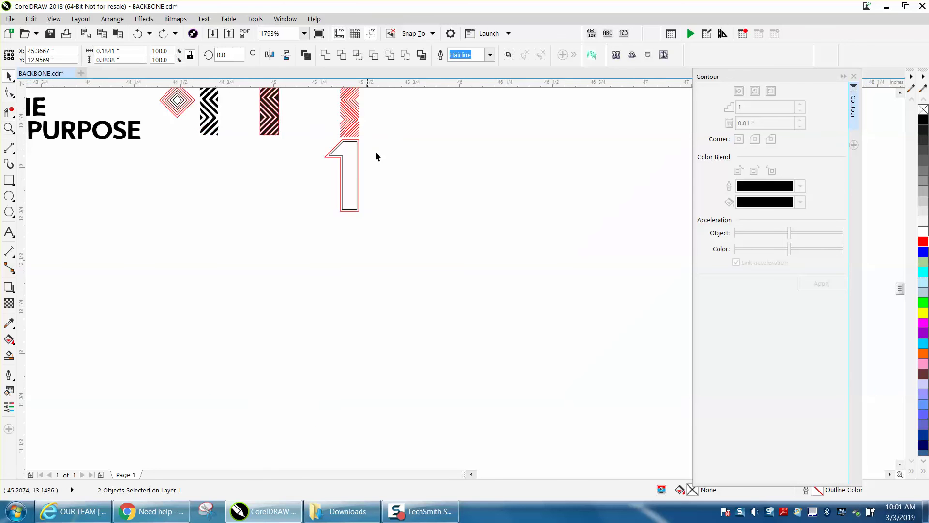
pyautogui.press('Up')
pyautogui.press('Up')
pyautogui.press('Up')
pyautogui.press('Up')
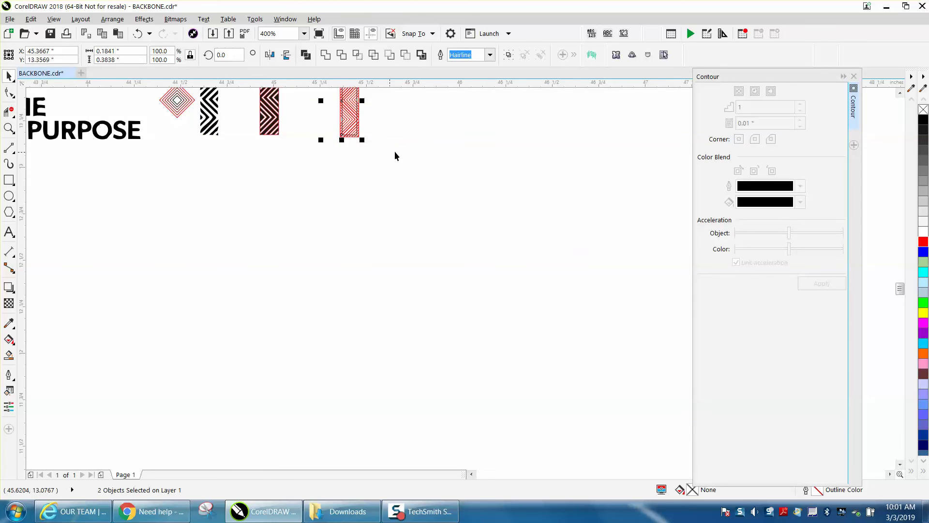
pyautogui.scroll(-1, 394, 156)
pyautogui.click(10, 112)
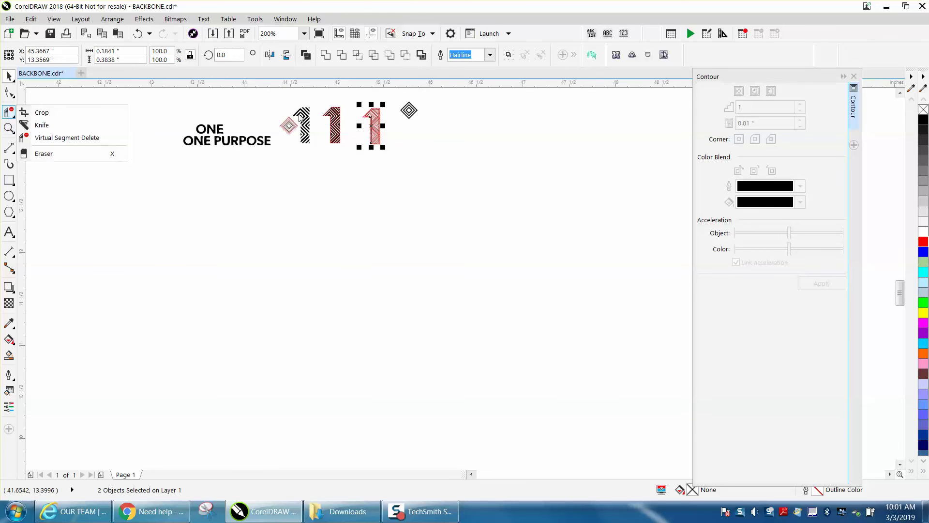
pyautogui.click(71, 112)
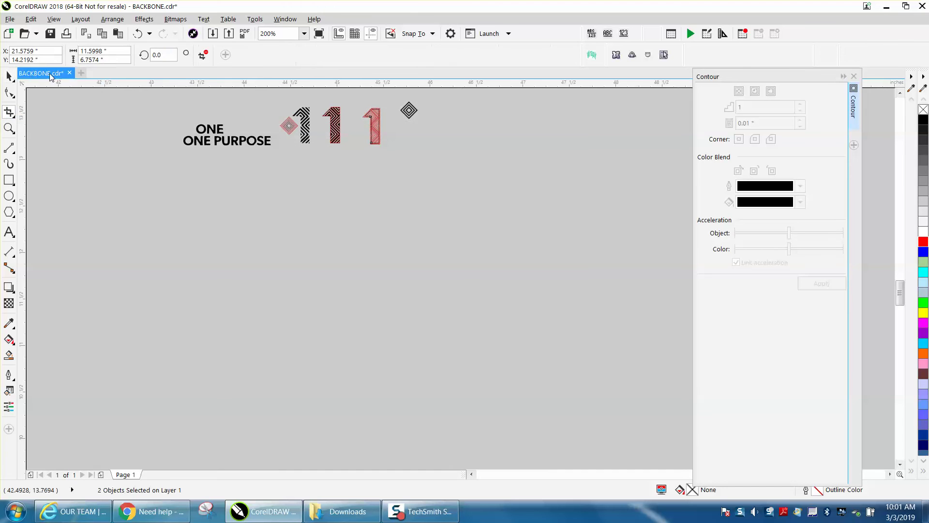
pyautogui.click(9, 128)
# - Smart Fill the bottom-right gap and two diagonal gaps of the 1, shifting each right
pyautogui.moveTo(347, 103); pyautogui.dragTo(420, 160)
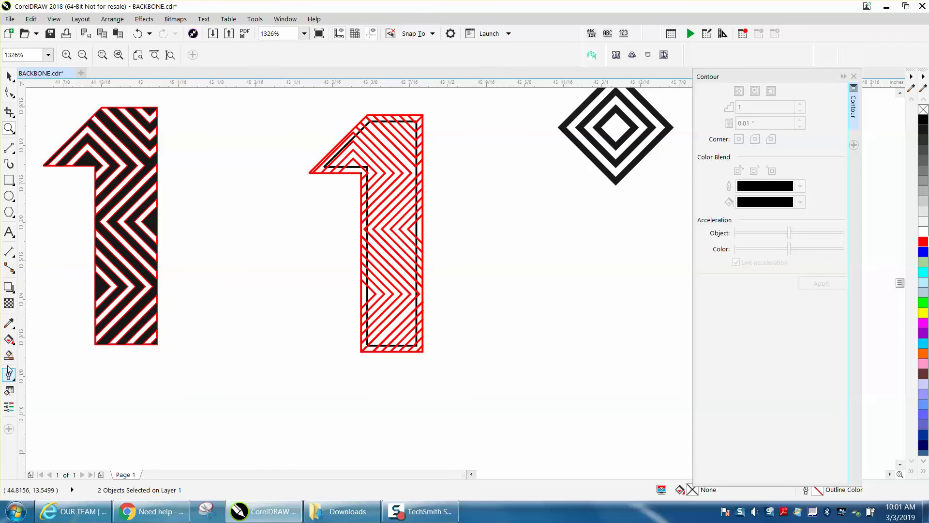
pyautogui.moveTo(281, 99); pyautogui.dragTo(535, 397)
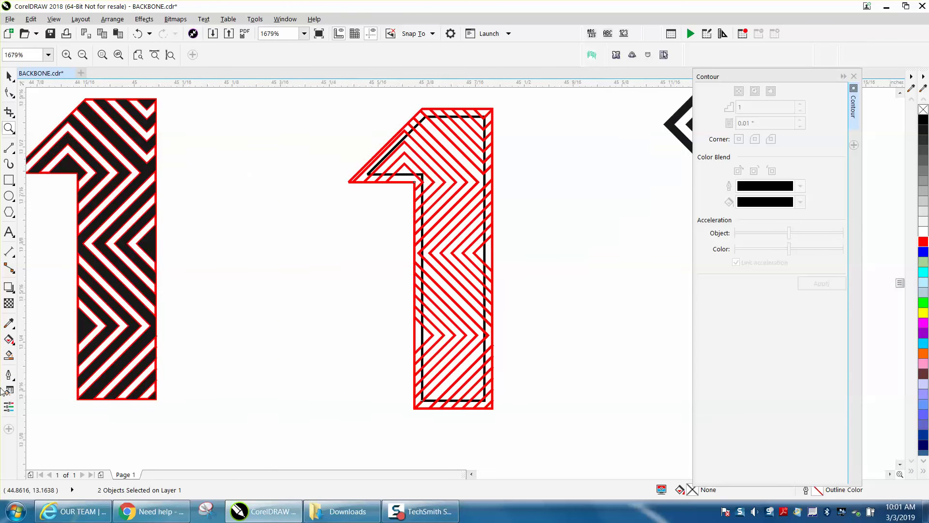
pyautogui.click(9, 339)
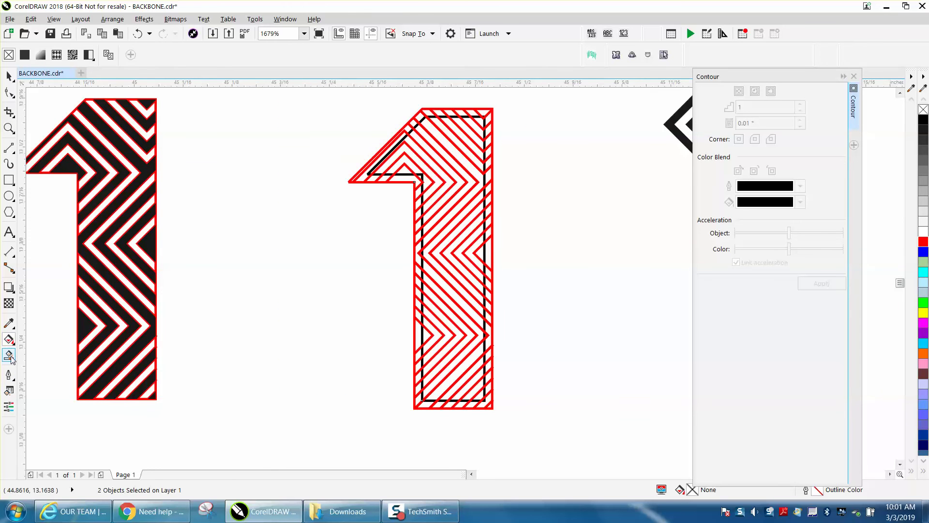
pyautogui.click(8, 355)
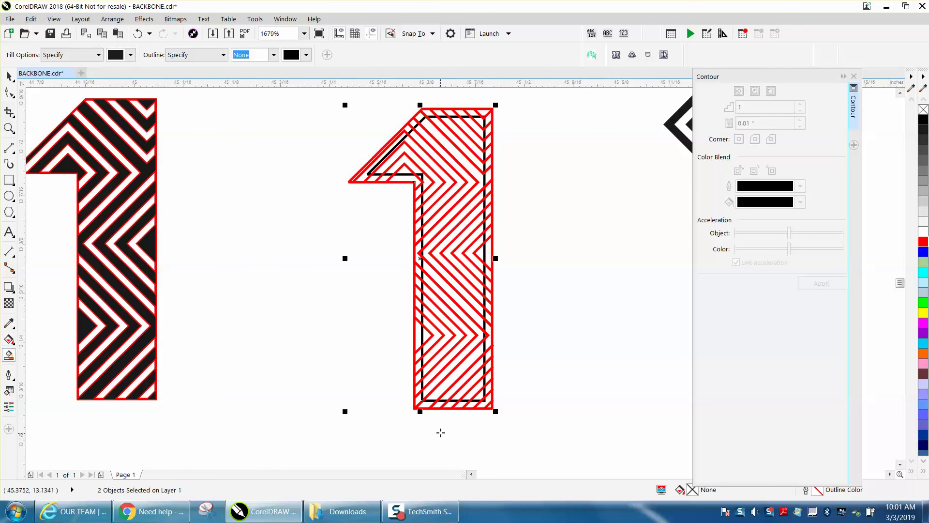
pyautogui.click(481, 399)
pyautogui.hotkey('shift', 'Right')
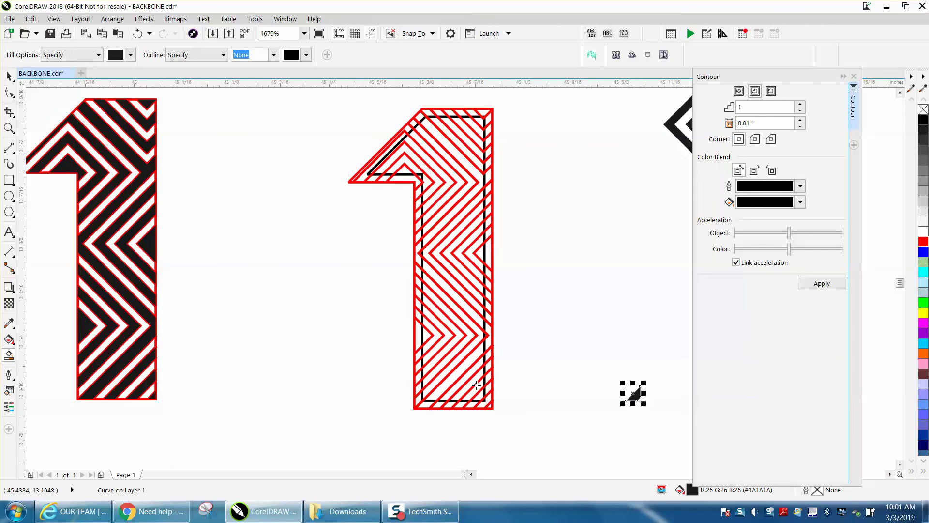
pyautogui.click(472, 383)
pyautogui.hotkey('shift', 'Right')
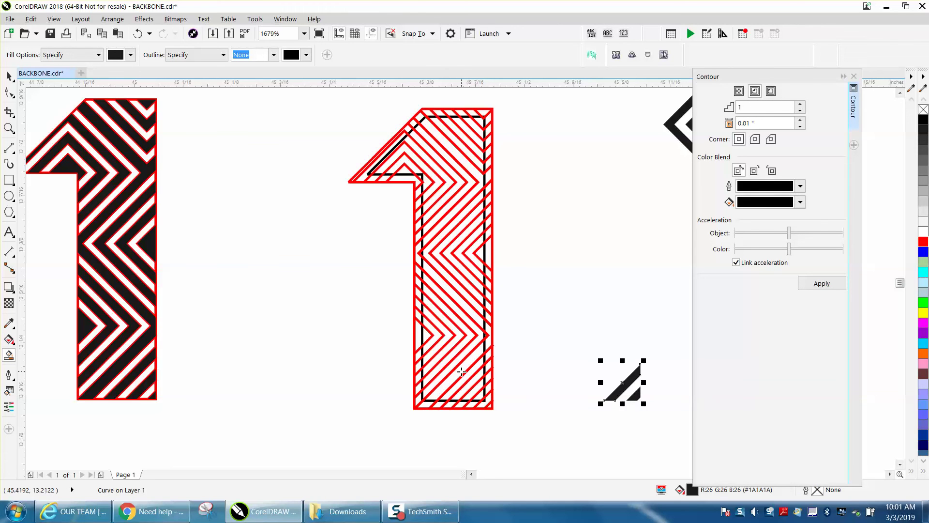
pyautogui.click(460, 370)
pyautogui.hotkey('shift', 'Right')
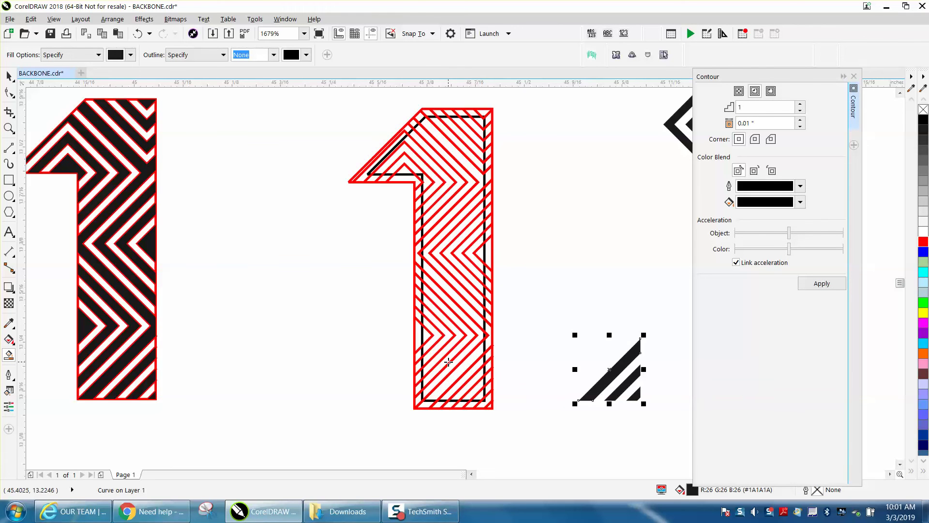
# - Fill three chevron gaps, redoing the misplaced one, and shift each beside the stripes
pyautogui.click(451, 363)
pyautogui.hotkey('shift', 'Right')
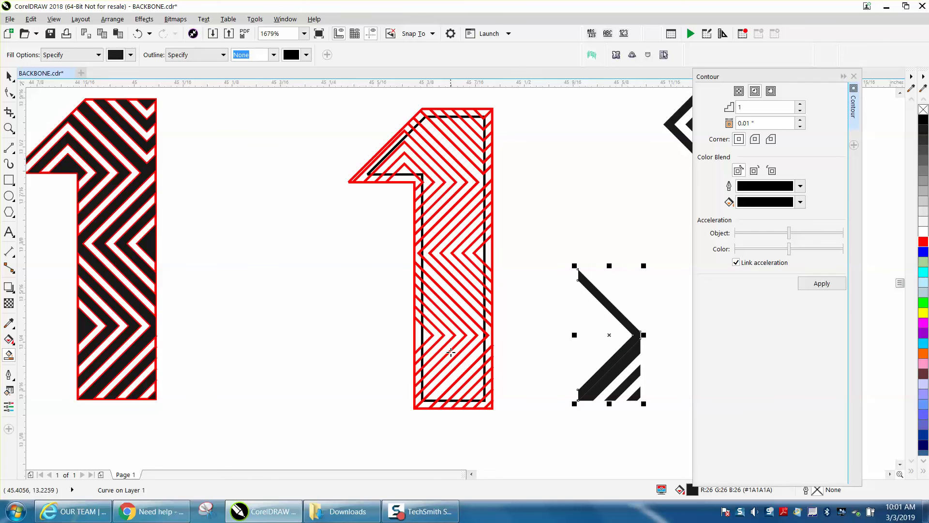
pyautogui.click(137, 34)
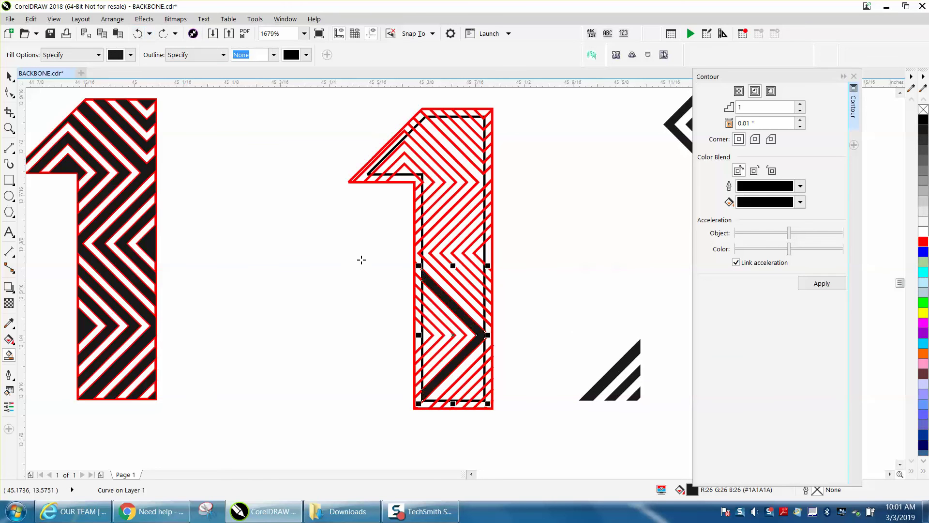
pyautogui.press('Delete')
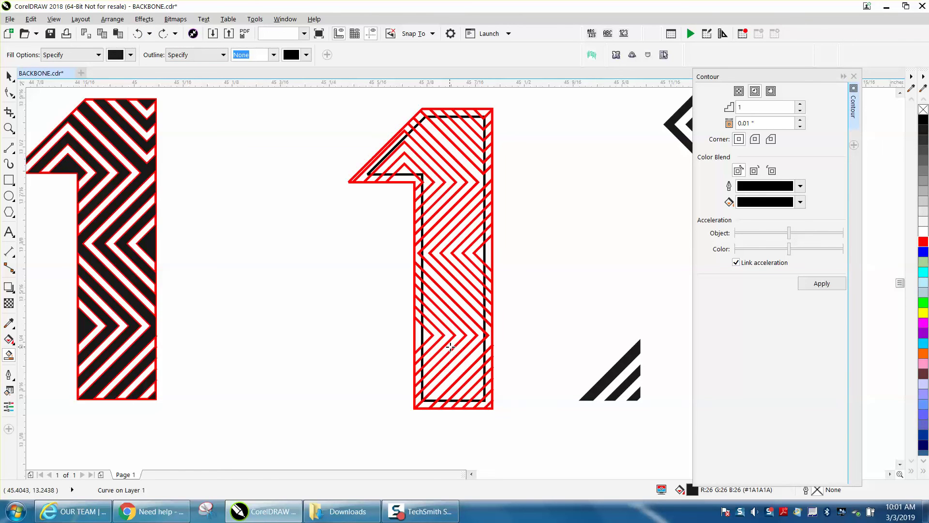
pyautogui.click(455, 351)
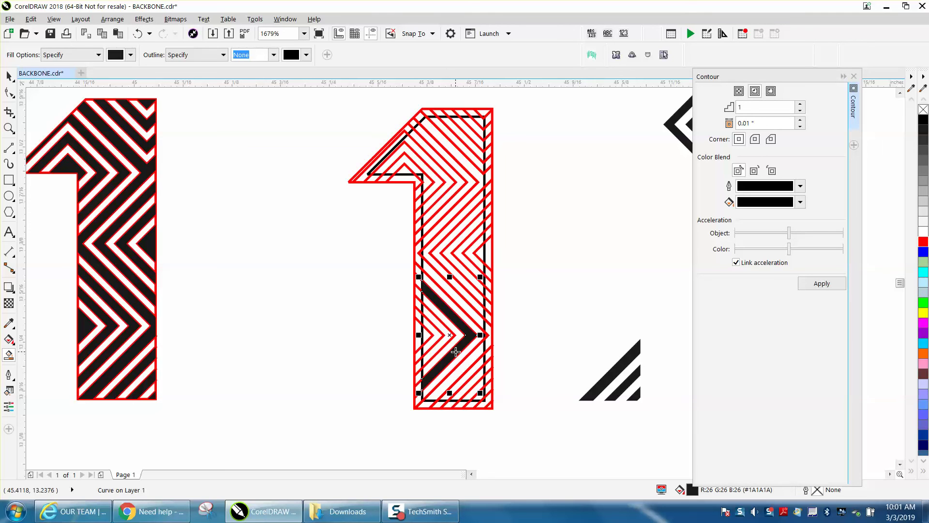
pyautogui.hotkey('shift', 'Right')
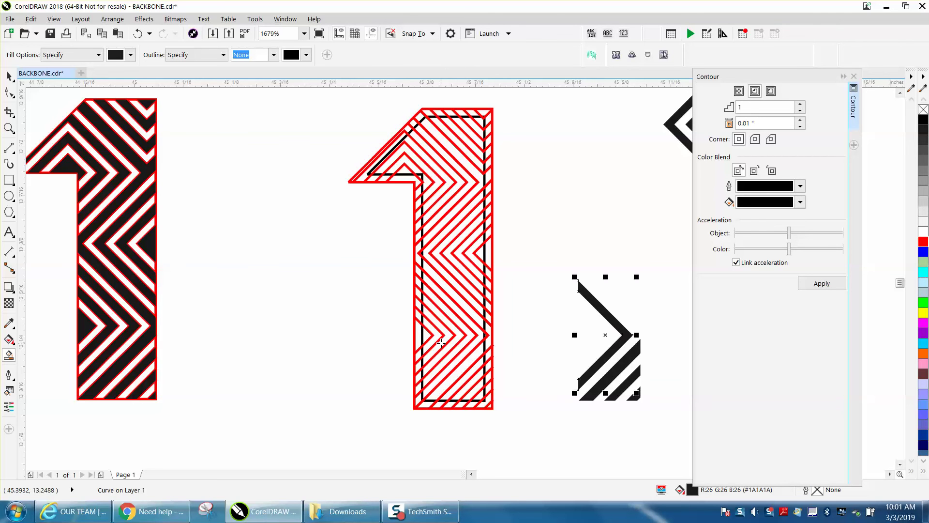
pyautogui.click(441, 343)
pyautogui.hotkey('shift', 'Right')
pyautogui.click(429, 335)
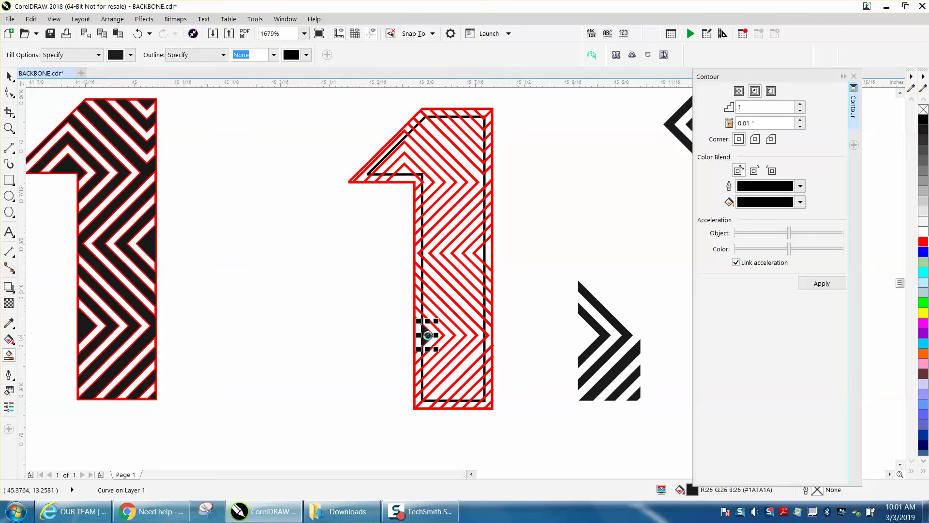
pyautogui.hotkey('shift', 'Right')
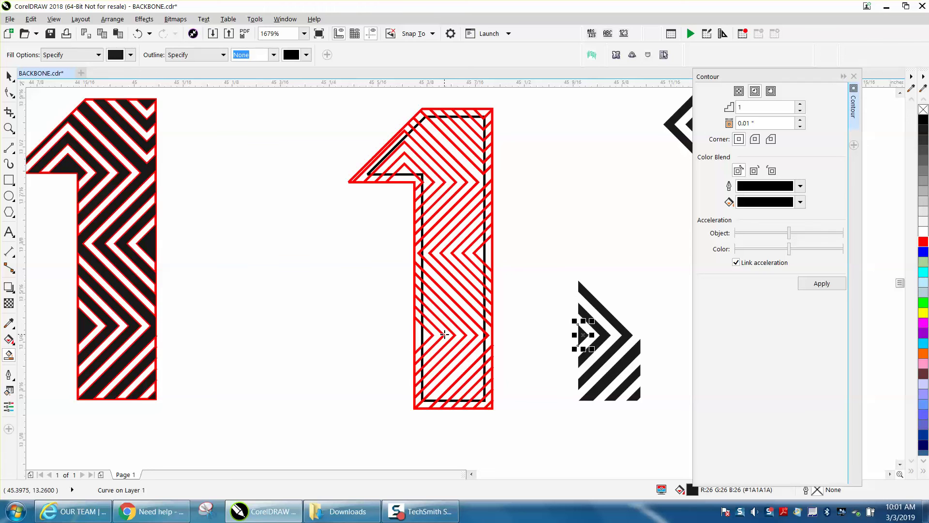
pyautogui.click(9, 76)
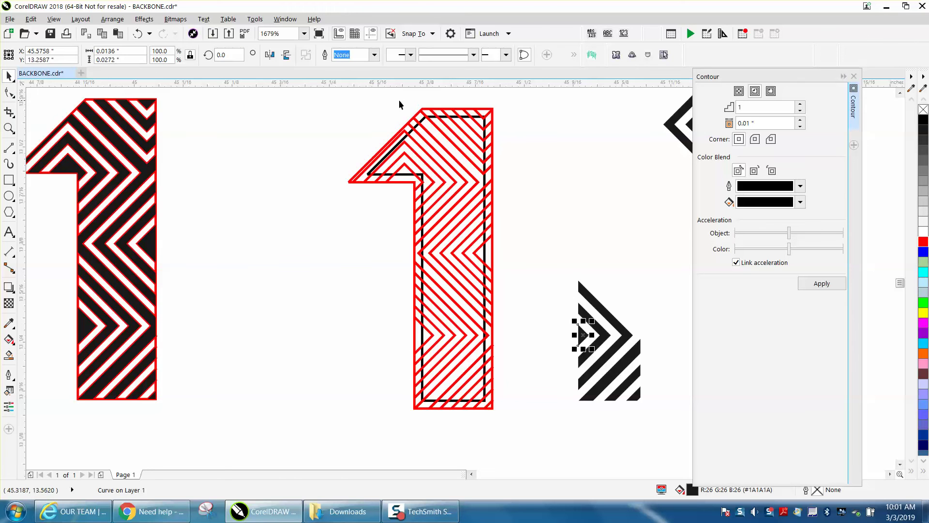
# - Shift the red 1 outline over the six pieces and make them unfilled red outlines
pyautogui.click(492, 140)
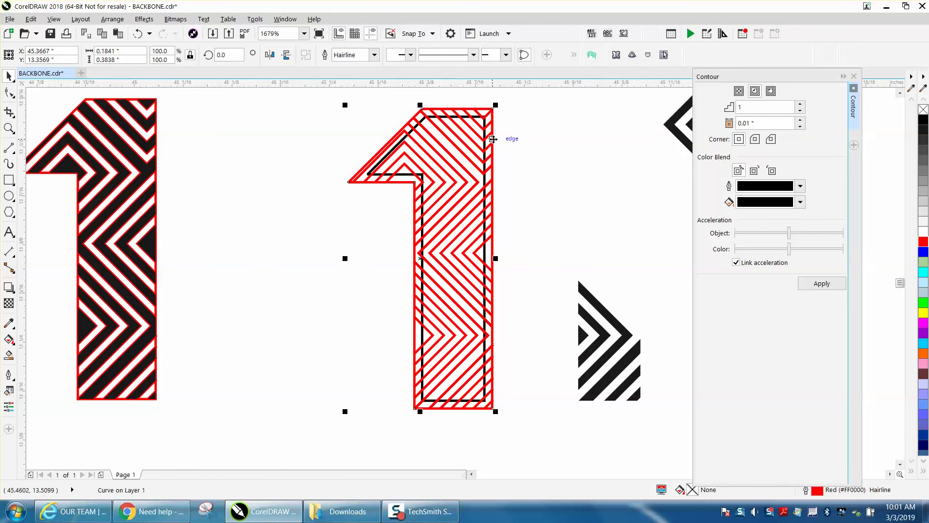
pyautogui.hotkey('shift', 'Right')
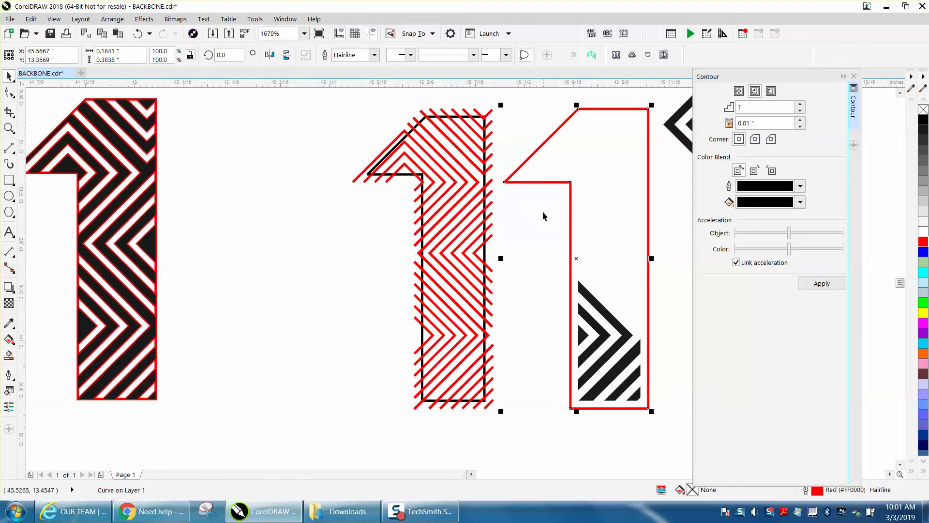
pyautogui.moveTo(543, 253); pyautogui.dragTo(671, 423)
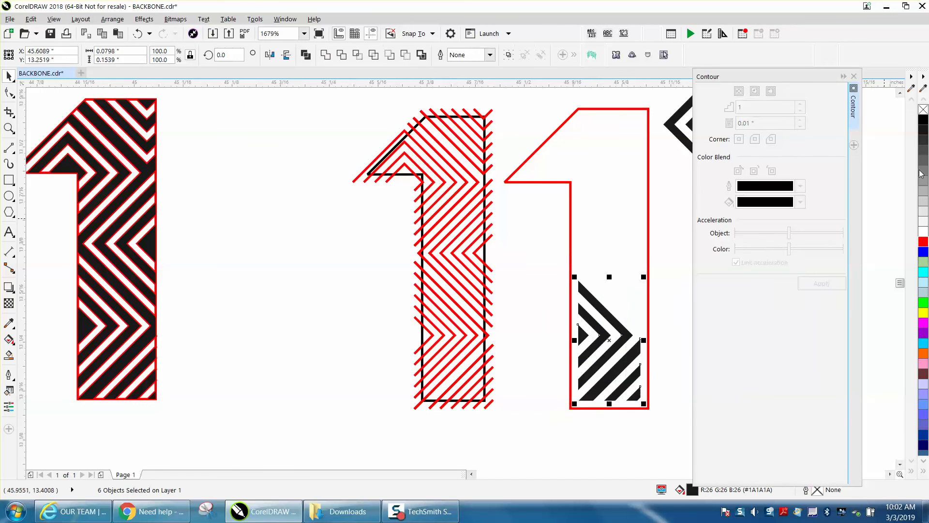
pyautogui.click(923, 111)
pyautogui.rightClick(923, 241)
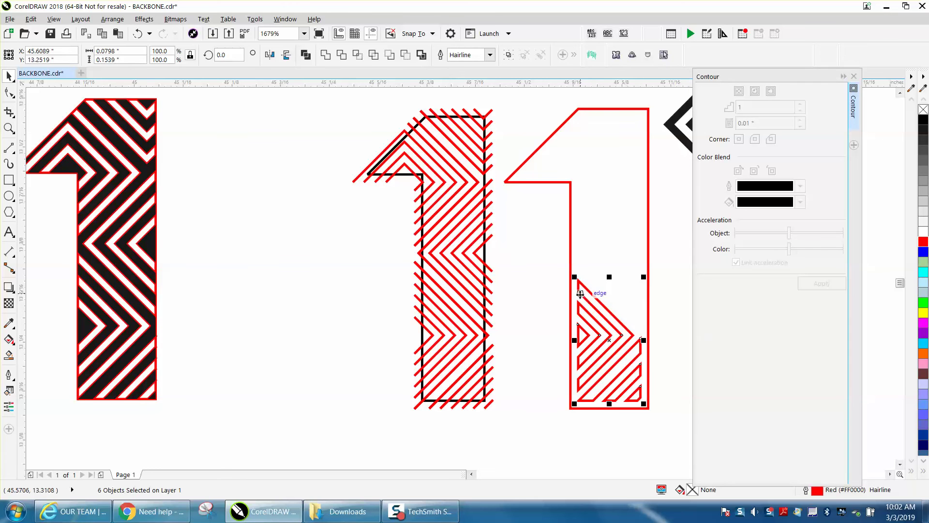
pyautogui.click(9, 128)
pyautogui.moveTo(525, 264); pyautogui.dragTo(703, 434)
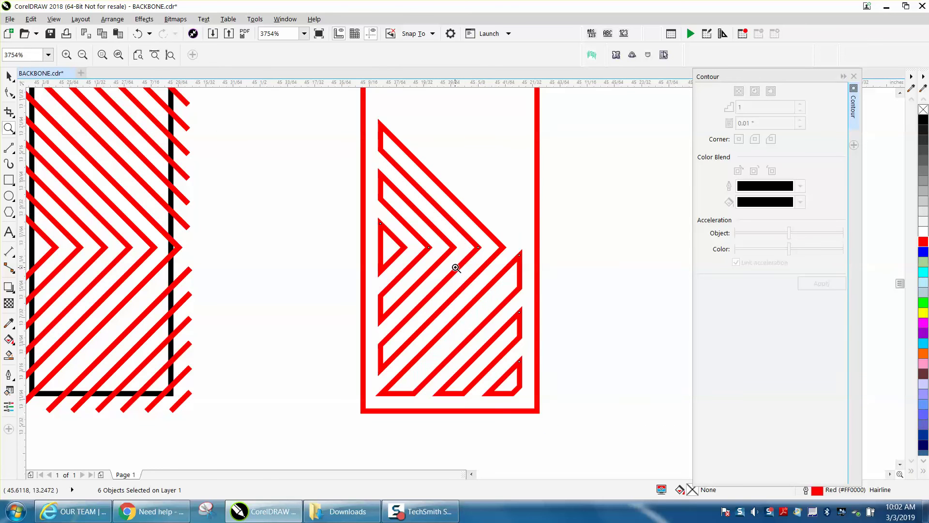
pyautogui.scroll(-2, 455, 268)
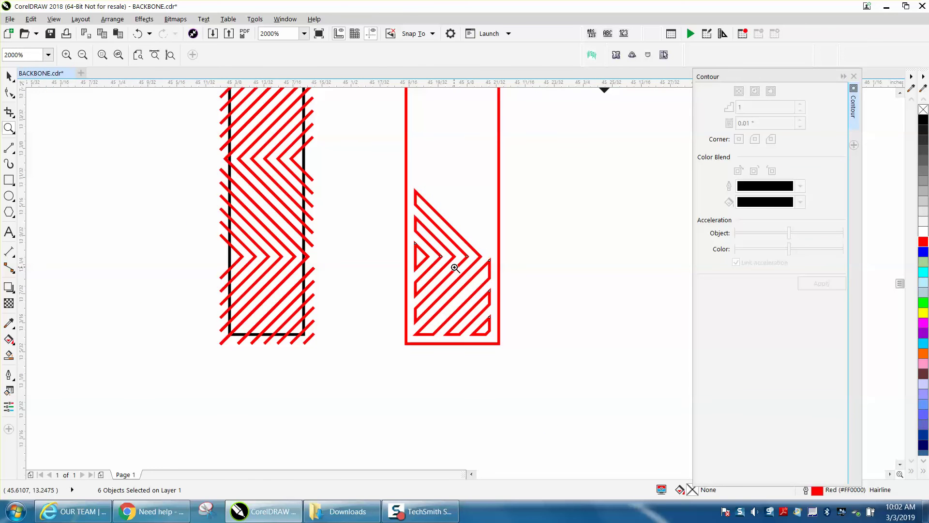
pyautogui.scroll(-2, 456, 268)
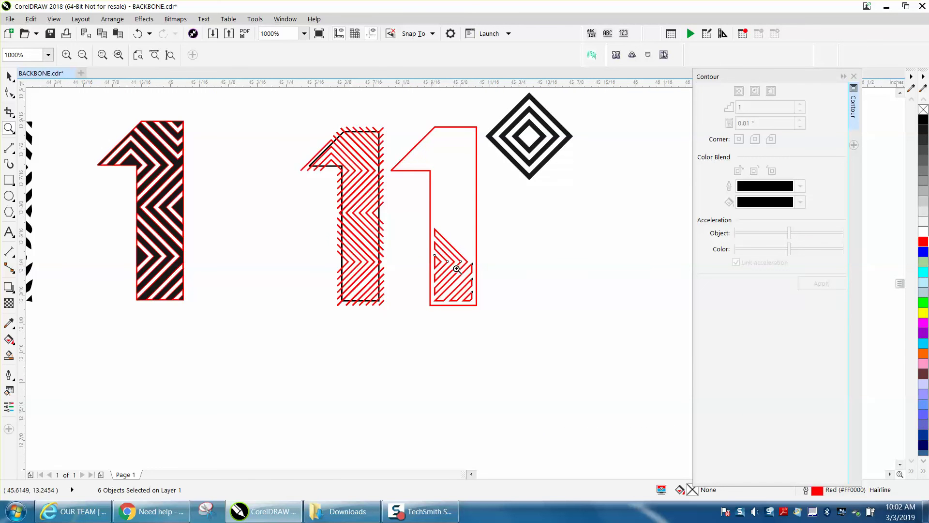